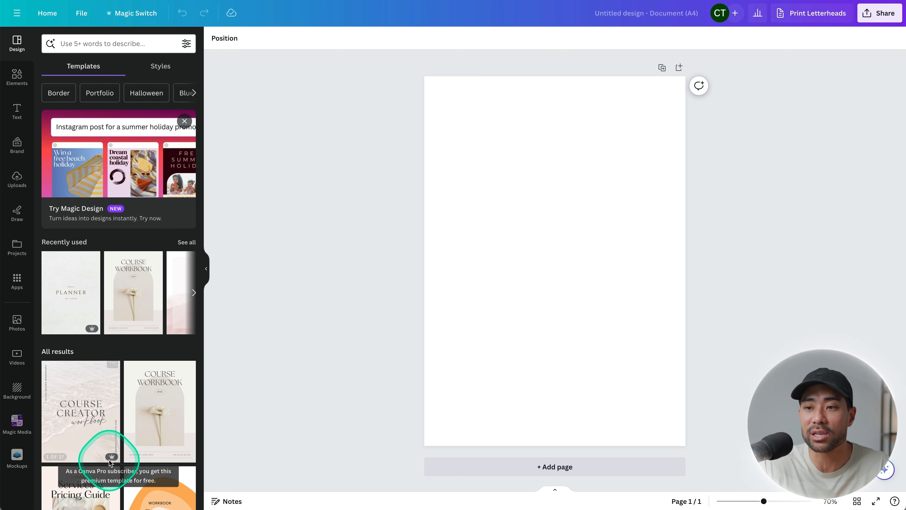
pyautogui.scroll(-15, 170, 371)
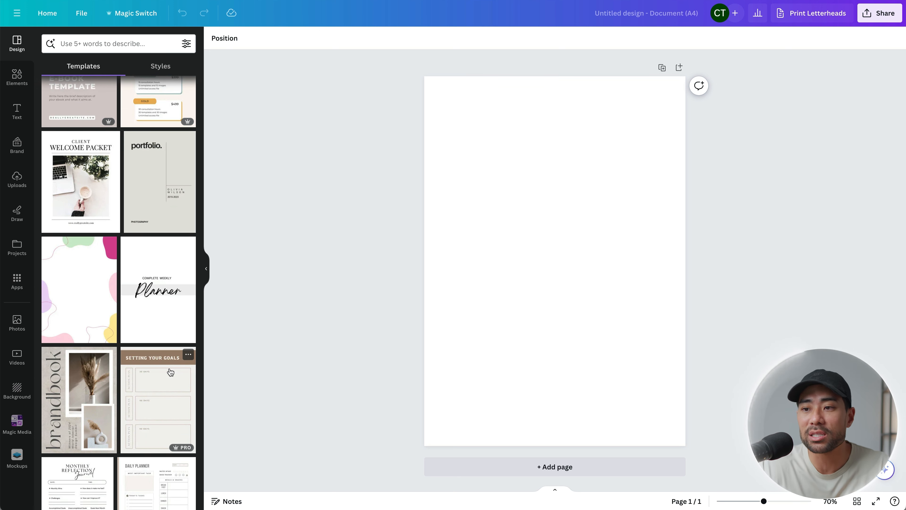
pyautogui.scroll(-1, 171, 372)
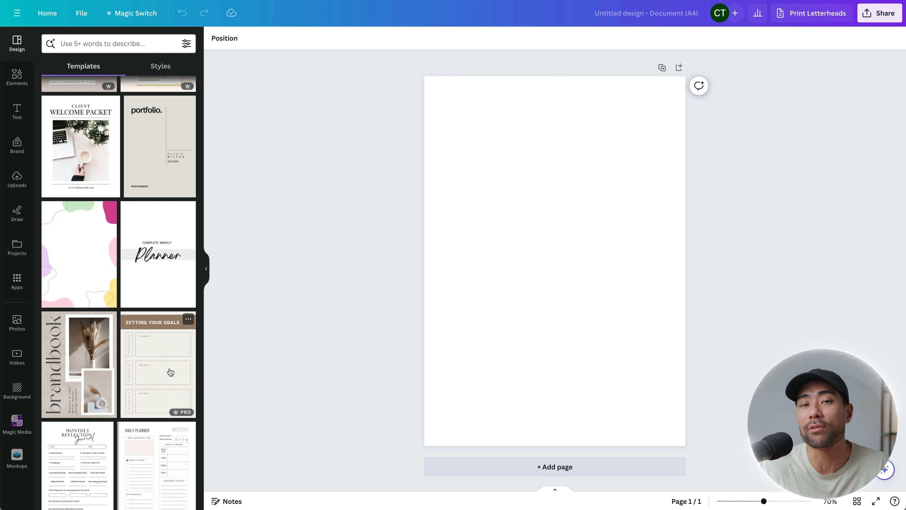
pyautogui.click(205, 269)
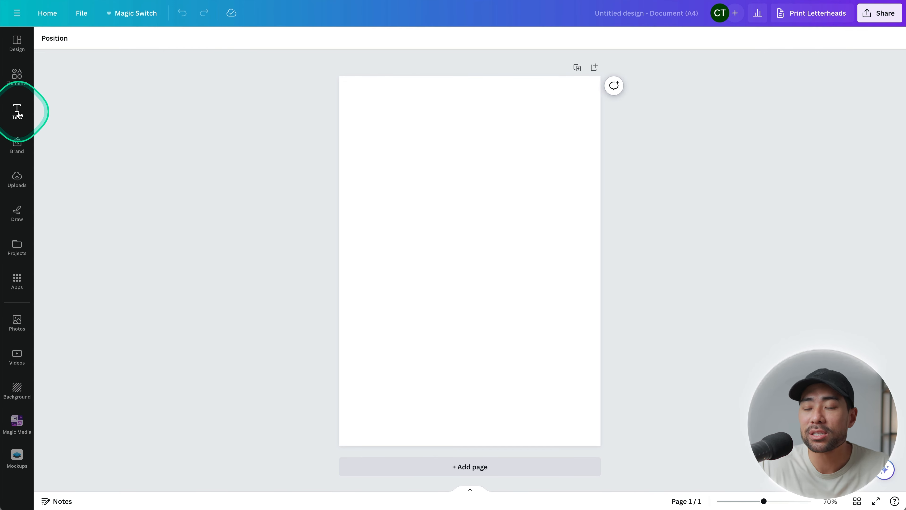
# Add a heading to the blank page that reads "SOCIAL MEDIA" with "MARKETING 101" on a second line
pyautogui.click(18, 113)
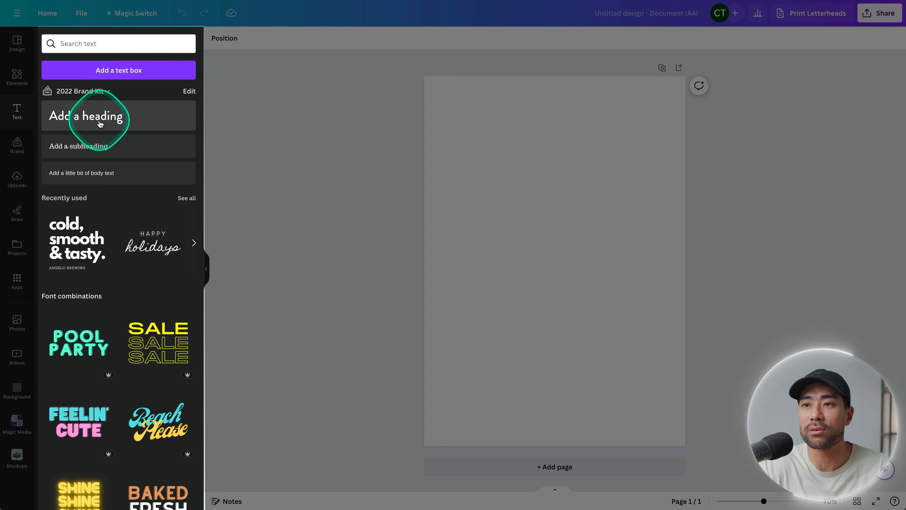
pyautogui.click(96, 123)
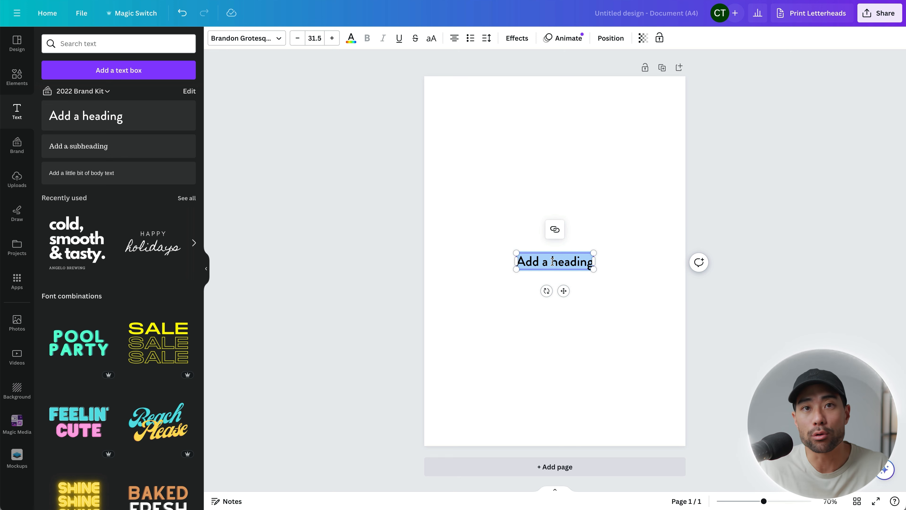
pyautogui.write('SOCIAL MEDIA')
pyautogui.press('Return')
pyautogui.write('MARKETING 101')
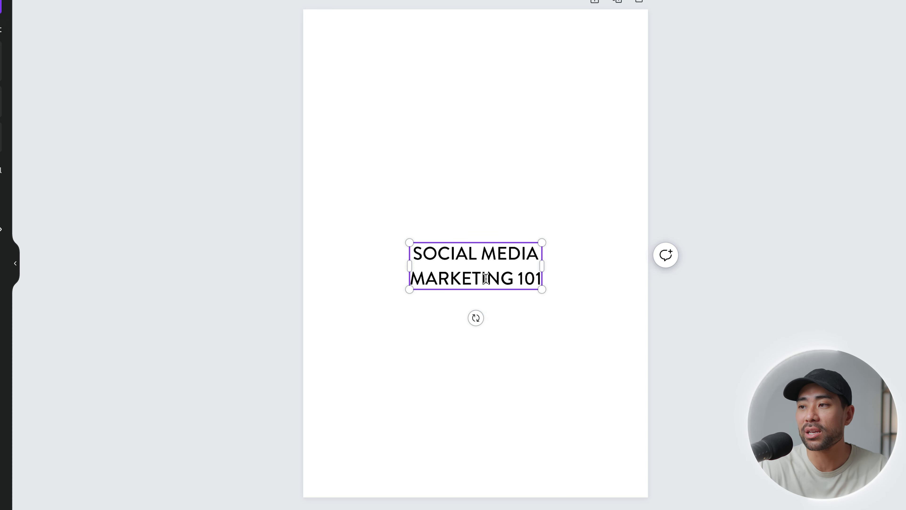
# Rebreak the heading so "SOCIAL MEDIA MARKETING" is on the first line and "101" on the second
pyautogui.click(487, 254)
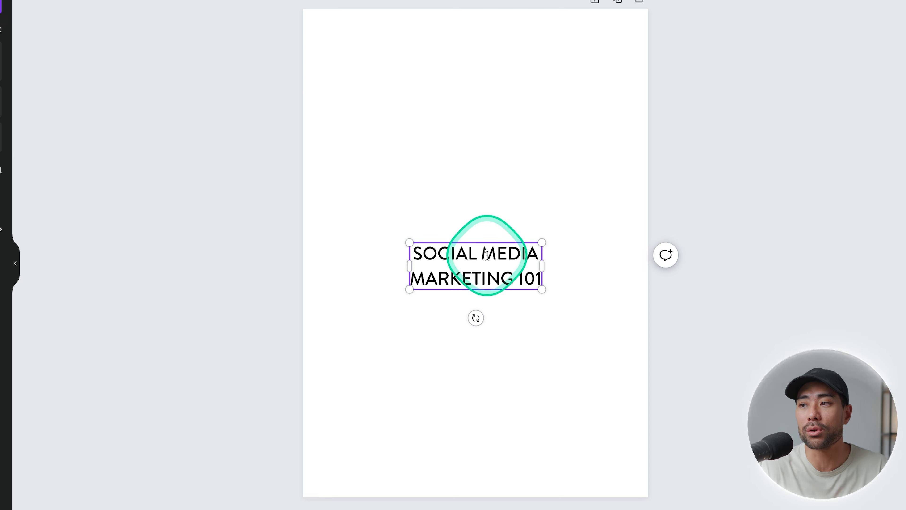
pyautogui.click(414, 254)
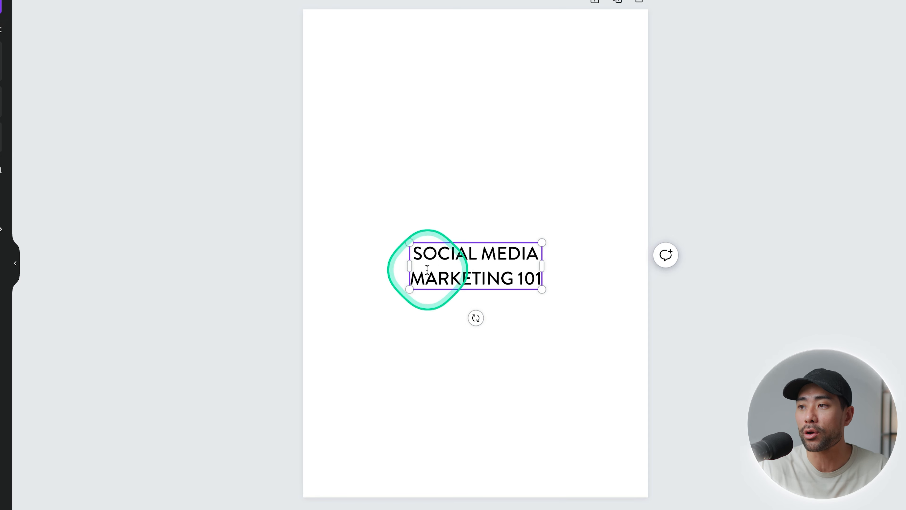
pyautogui.click(412, 278)
pyautogui.press('BackSpace')
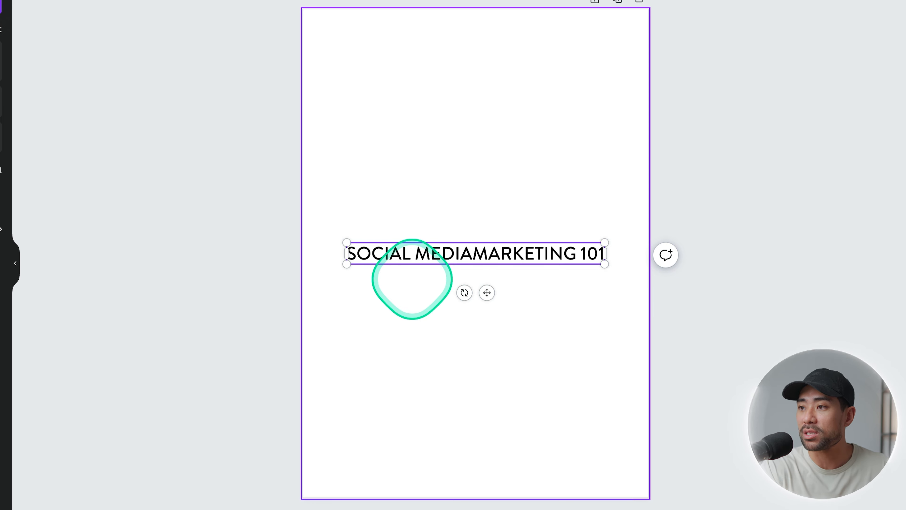
pyautogui.press('Right')
pyautogui.press('Right')
pyautogui.press('Right')
pyautogui.press('Right')
pyautogui.press('Right')
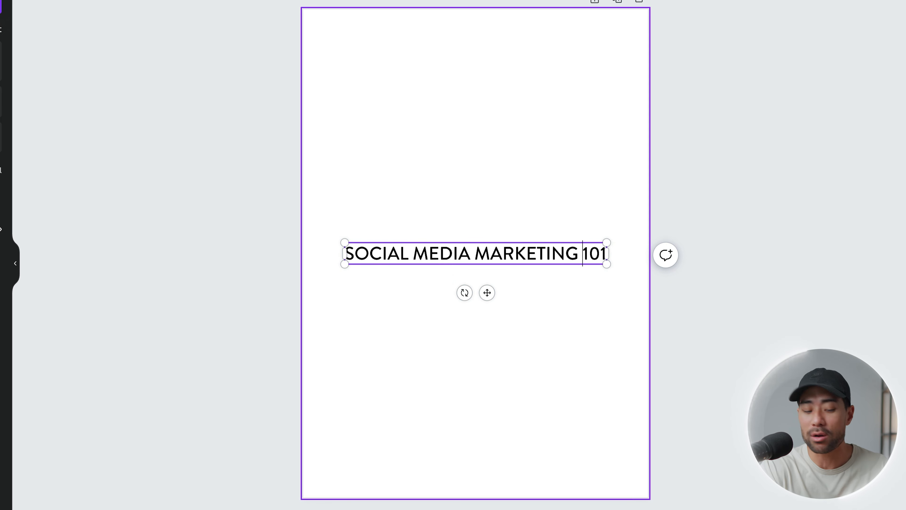
pyautogui.press('Right')
pyautogui.press('Right')
pyautogui.press('Return')
pyautogui.click(366, 391)
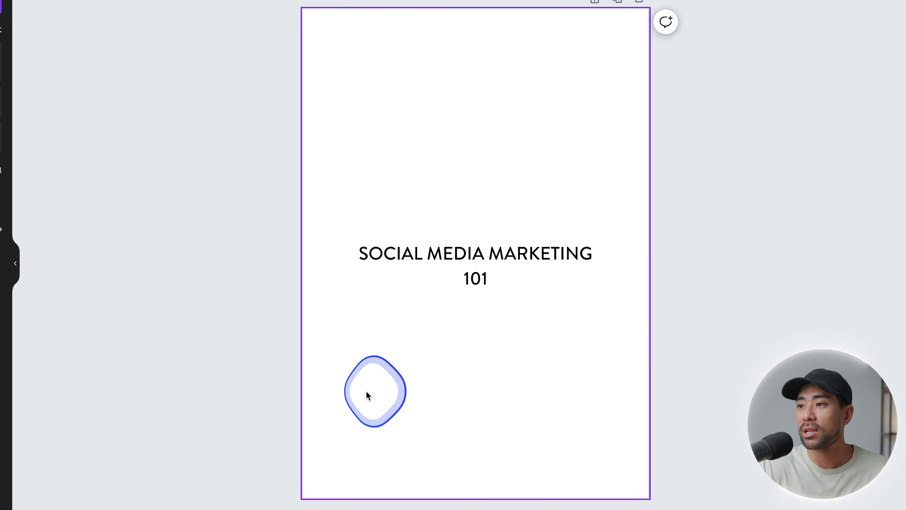
# Change the heading's line breaks to "SOCIAL MEDIA" over "MARKETING 101"
pyautogui.click(495, 274)
pyautogui.click(494, 271)
pyautogui.click(489, 254)
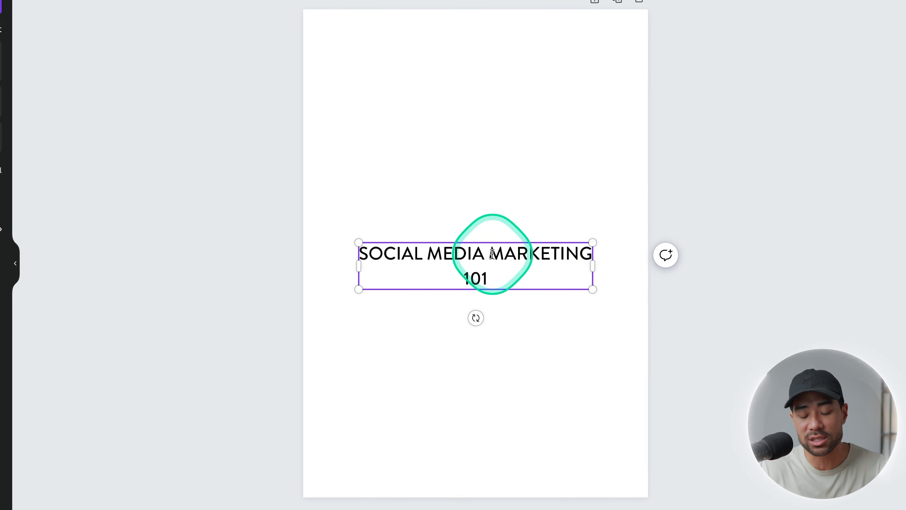
pyautogui.press('BackSpace')
pyautogui.press('Return')
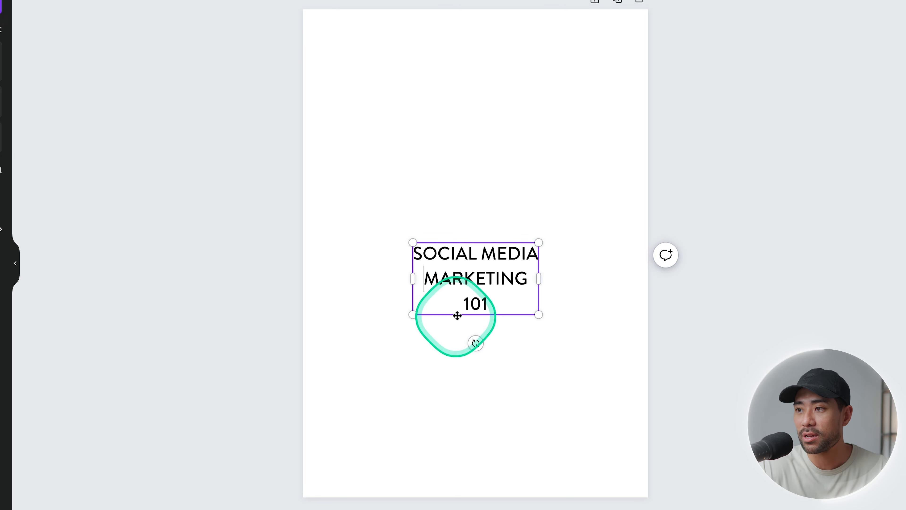
pyautogui.click(463, 306)
pyautogui.press('BackSpace')
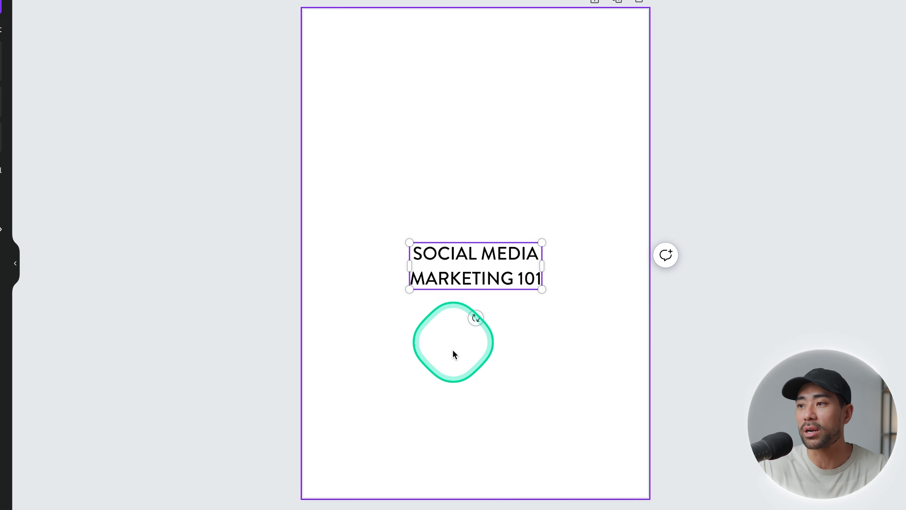
pyautogui.click(453, 357)
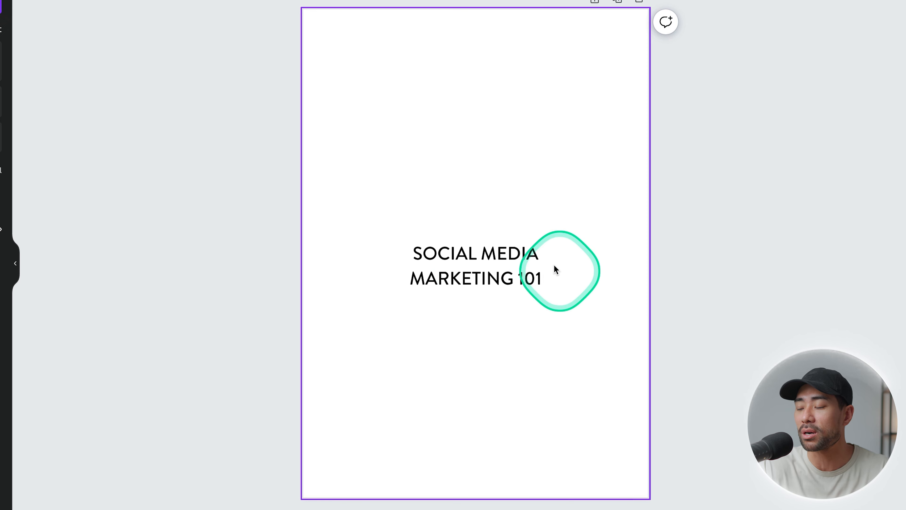
# Delete the "MARKETING 101" line from the heading
pyautogui.click(491, 280)
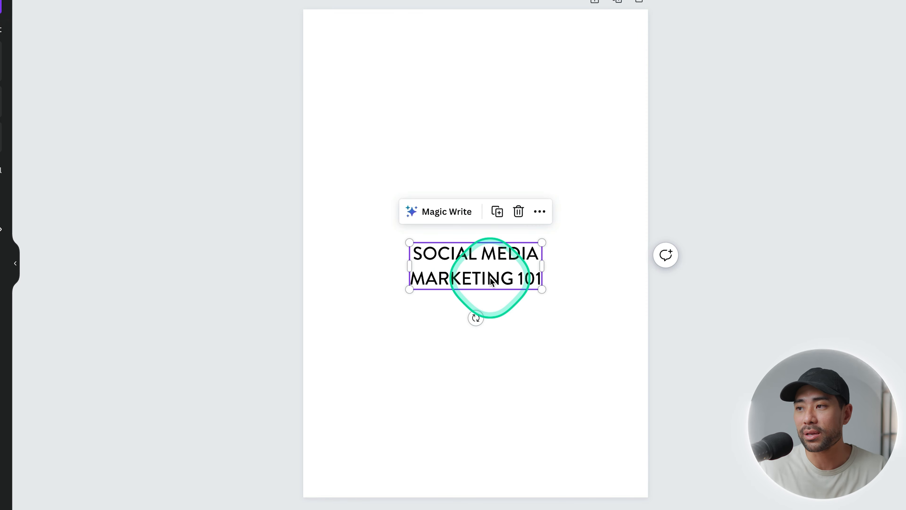
pyautogui.tripleClick(490, 279)
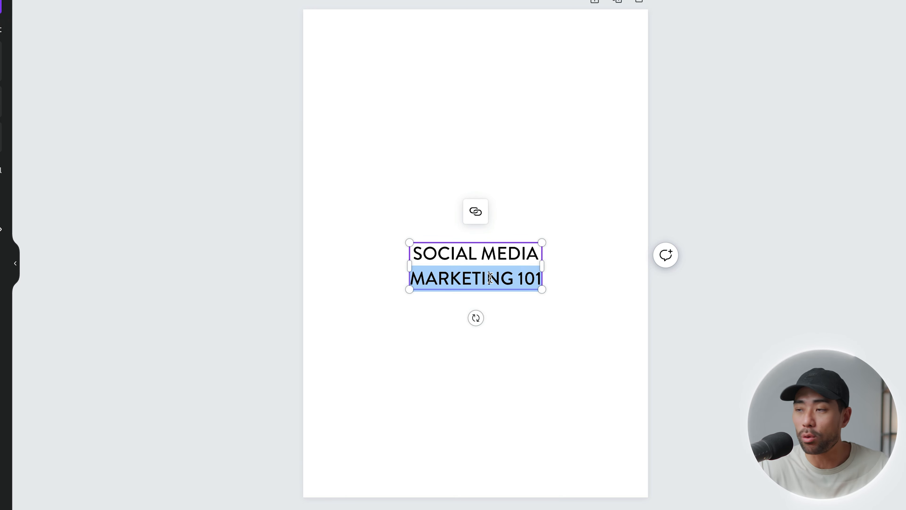
pyautogui.press('BackSpace')
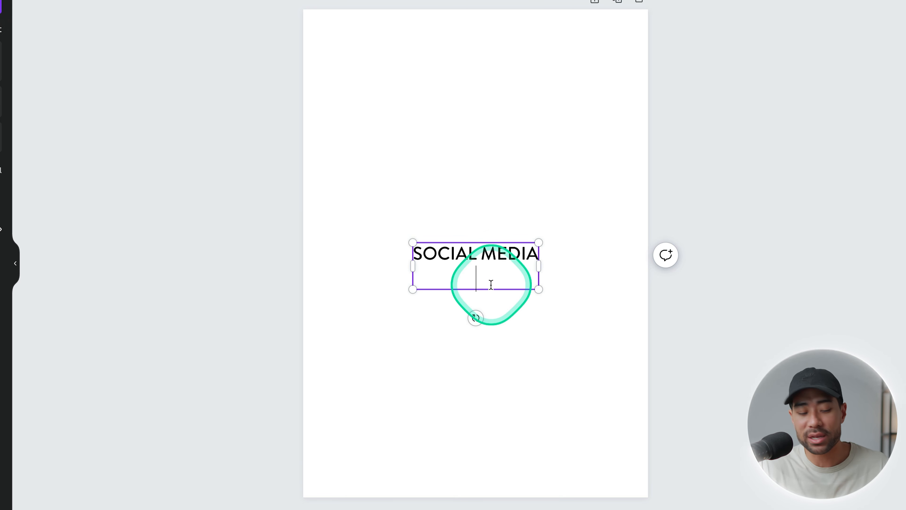
pyautogui.click(492, 346)
# Duplicate the "SOCIAL MEDIA" text just below the original and change the copy's text to "MARKETING"
pyautogui.click(503, 251)
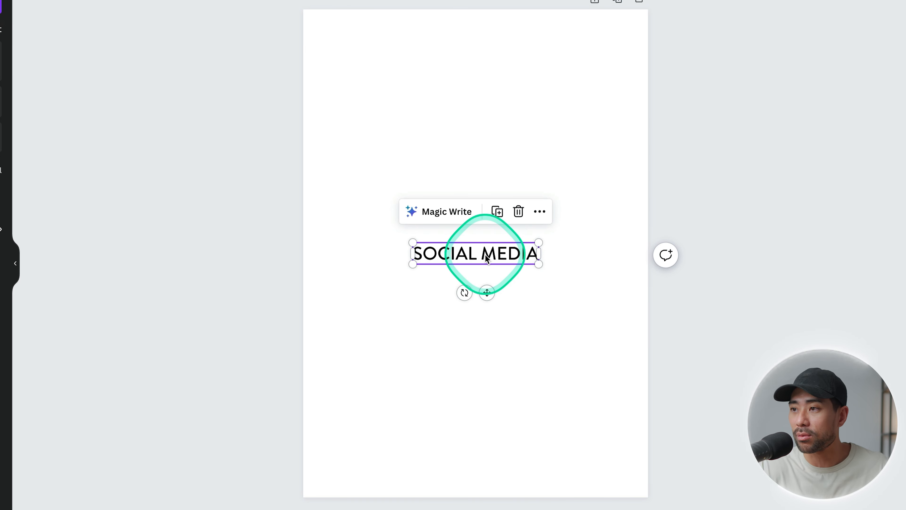
pyautogui.moveTo(487, 259); pyautogui.dragTo(486, 300)
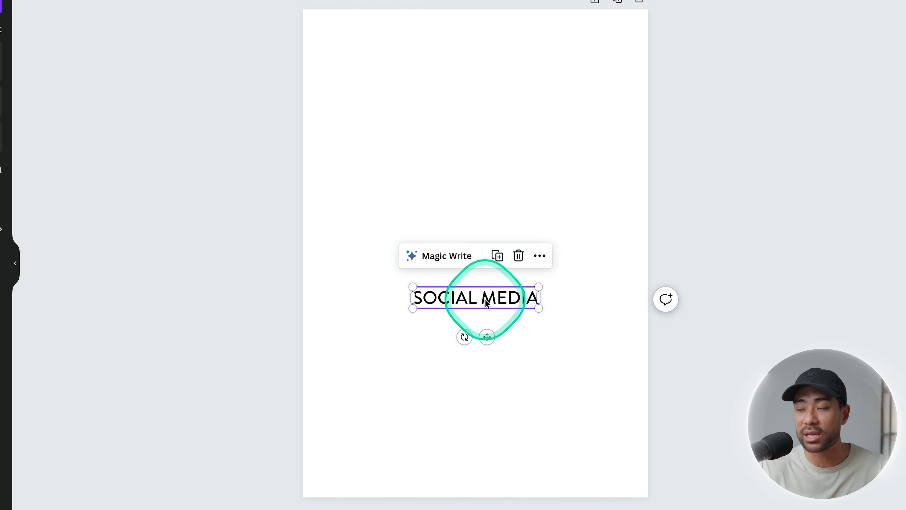
pyautogui.click(488, 364)
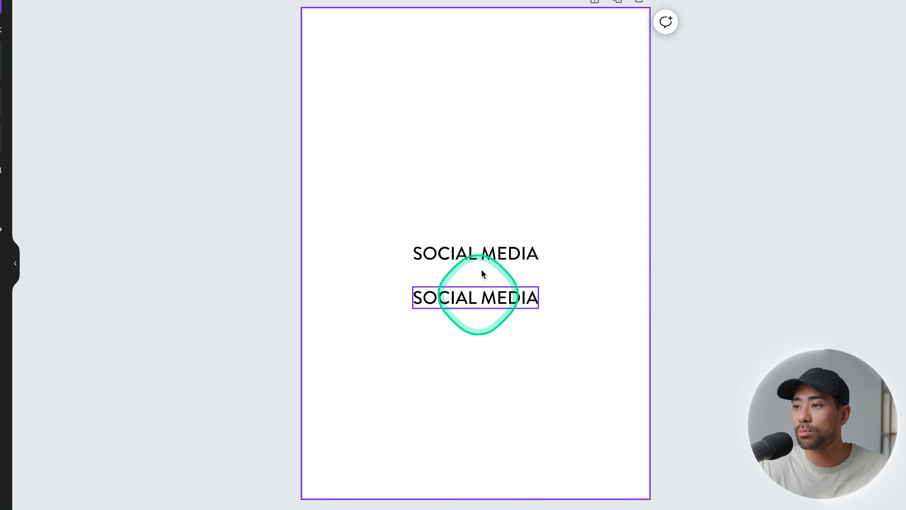
pyautogui.doubleClick(477, 299)
pyautogui.write('MARKETING 101')
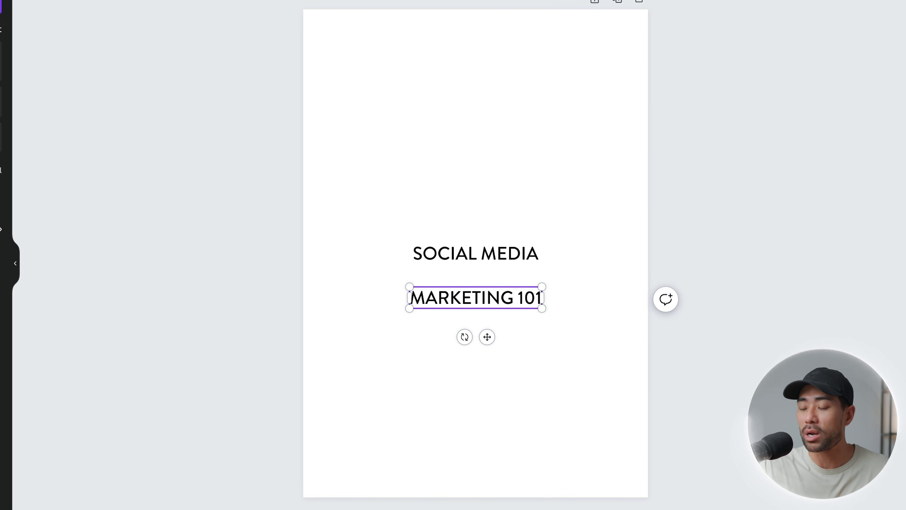
pyautogui.press('BackSpace')
pyautogui.press('BackSpace')
pyautogui.press('BackSpace')
pyautogui.press('BackSpace')
pyautogui.click(473, 345)
pyautogui.click(472, 307)
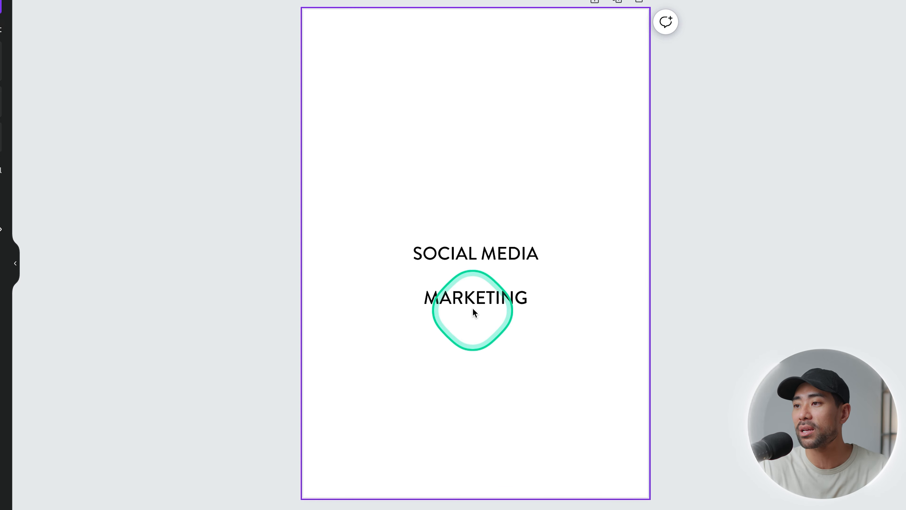
# Move "MARKETING" directly beneath "SOCIAL MEDIA" and set its letter spacing to 164
pyautogui.moveTo(474, 296); pyautogui.dragTo(475, 273)
pyautogui.click(474, 308)
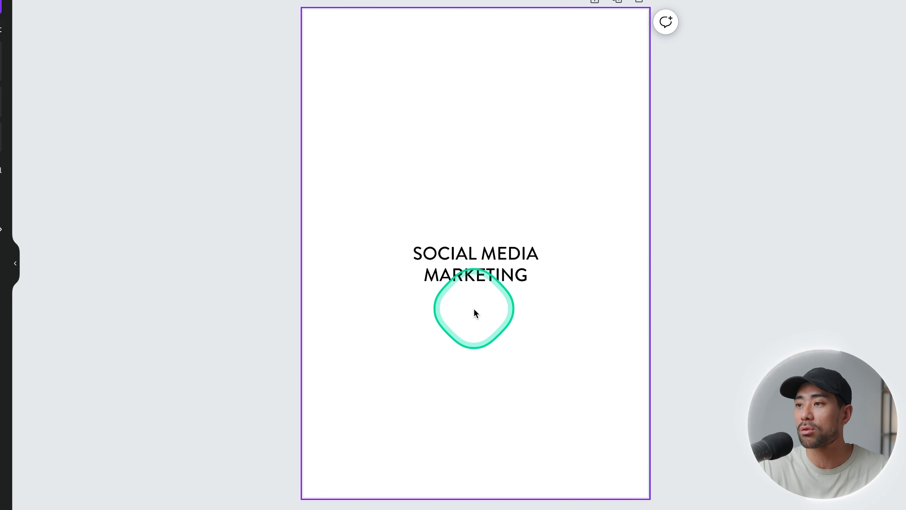
pyautogui.click(480, 278)
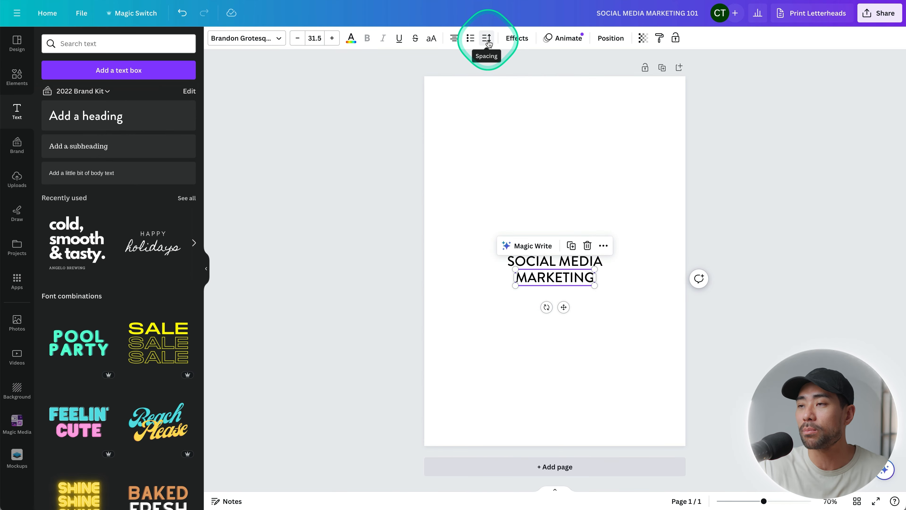
pyautogui.click(487, 40)
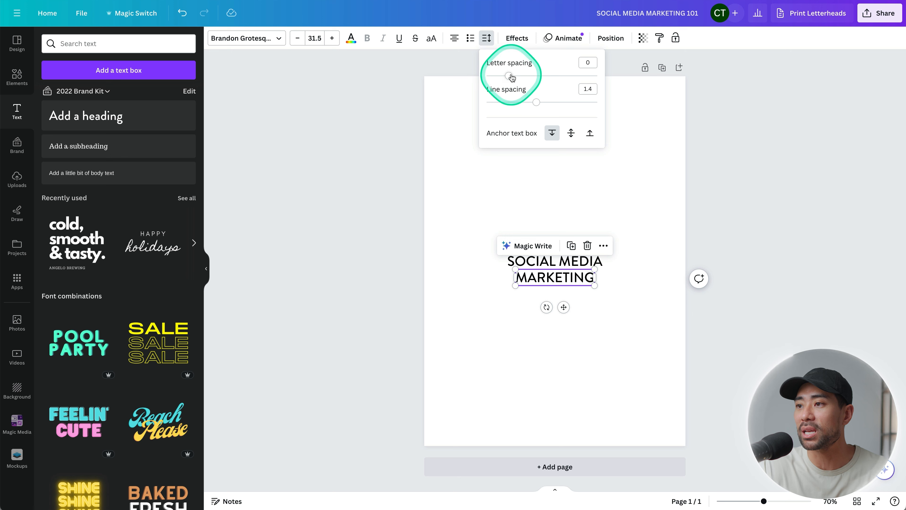
pyautogui.moveTo(511, 77); pyautogui.dragTo(529, 78)
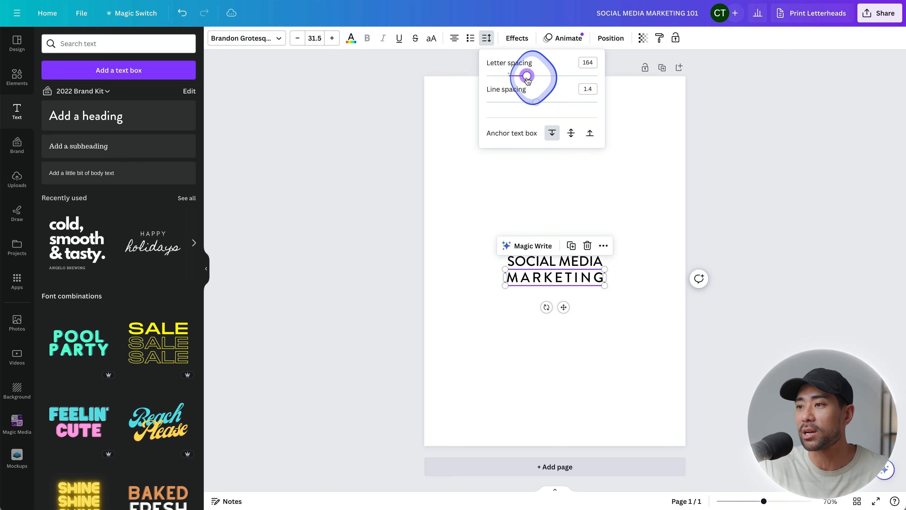
pyautogui.click(540, 384)
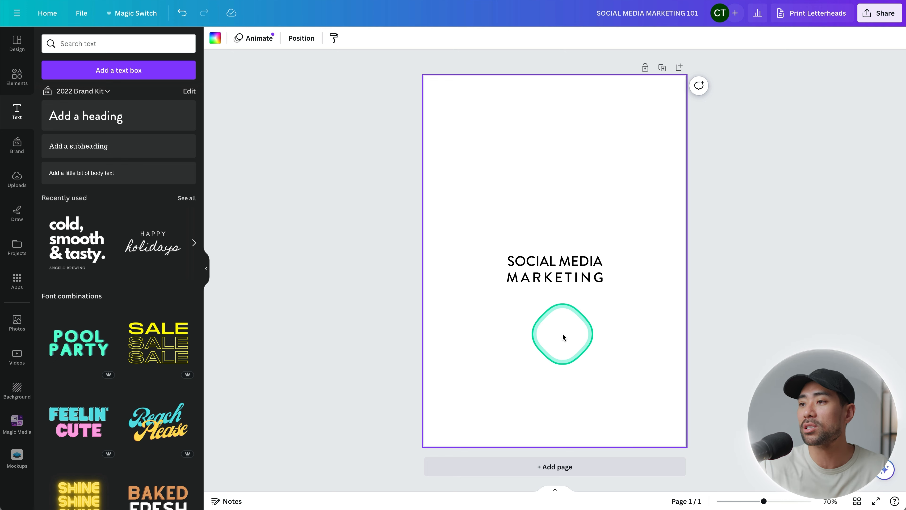
# Select both text lines together, enlarge them to about size 64.5 and move them near the top of the page
pyautogui.click(573, 285)
pyautogui.moveTo(628, 314); pyautogui.dragTo(477, 229)
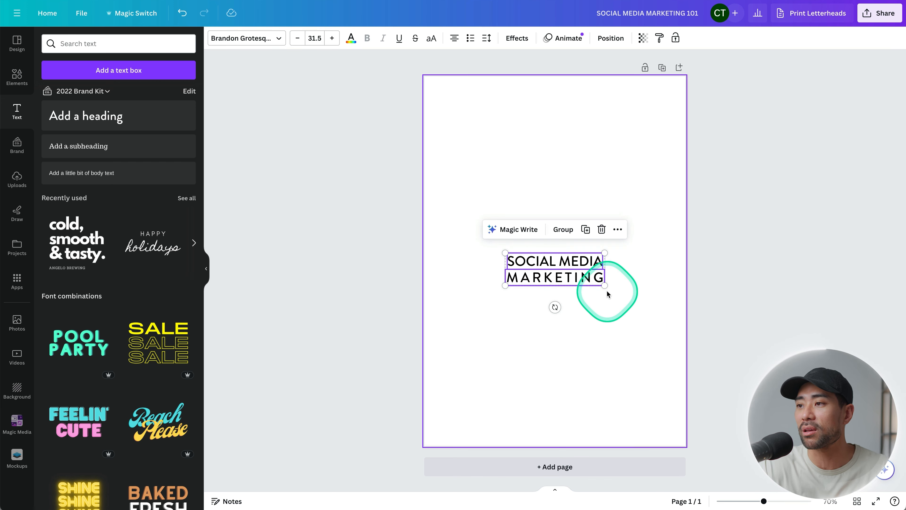
pyautogui.moveTo(611, 288); pyautogui.dragTo(557, 145)
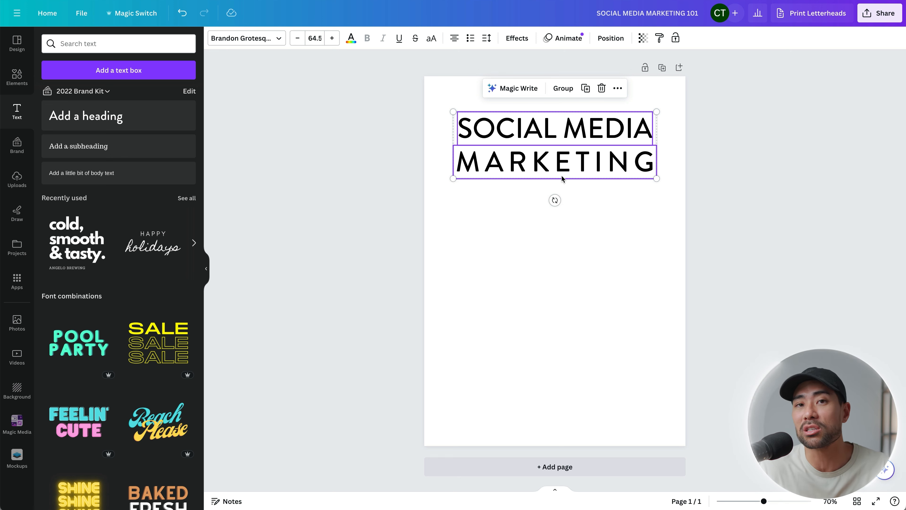
pyautogui.moveTo(656, 178); pyautogui.dragTo(637, 162)
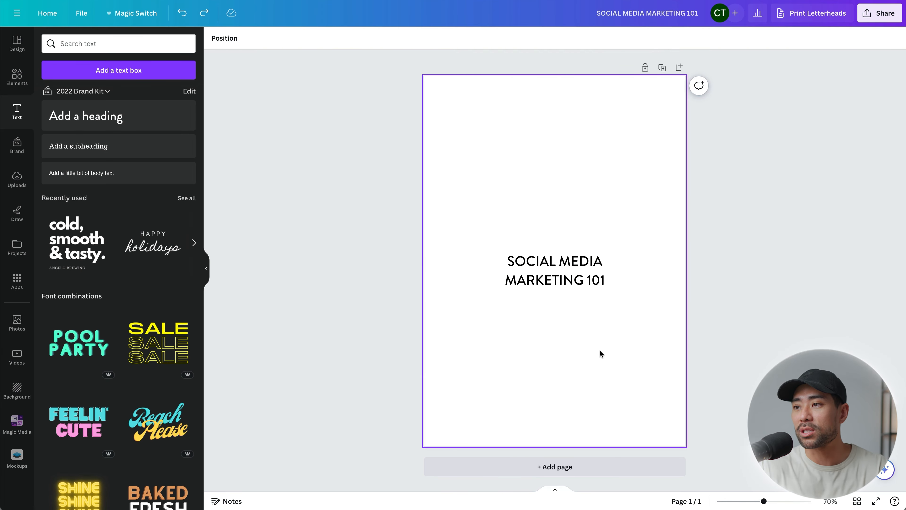
# Select all of the "SOCIAL MEDIA MARKETING 101" heading text and open its font choices, browsing the recent, brand, uploaded and popular fonts
pyautogui.click(555, 277)
pyautogui.click(510, 260)
pyautogui.moveTo(510, 260); pyautogui.dragTo(678, 282)
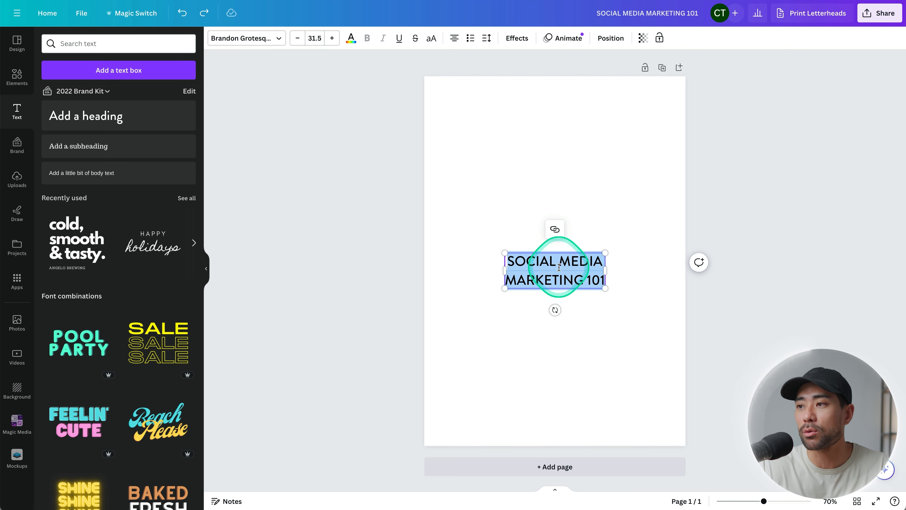
pyautogui.click(583, 279)
pyautogui.tripleClick(554, 262)
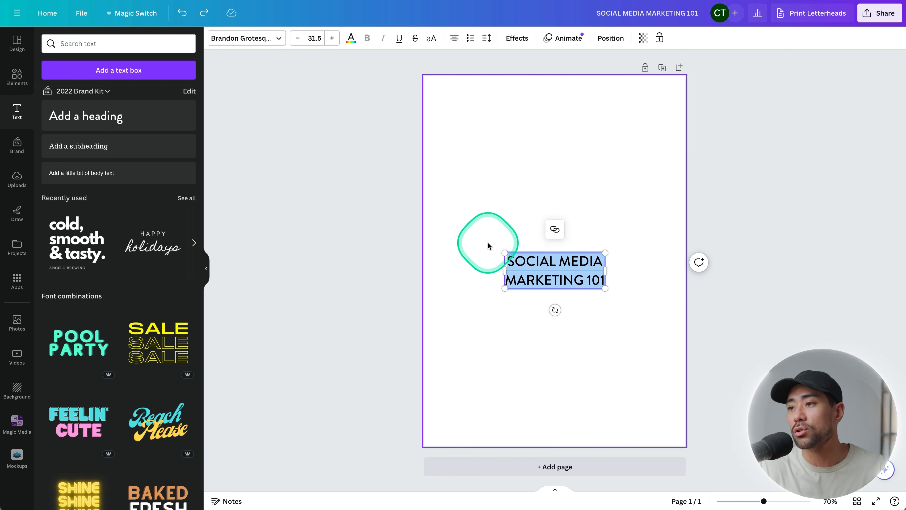
pyautogui.click(540, 266)
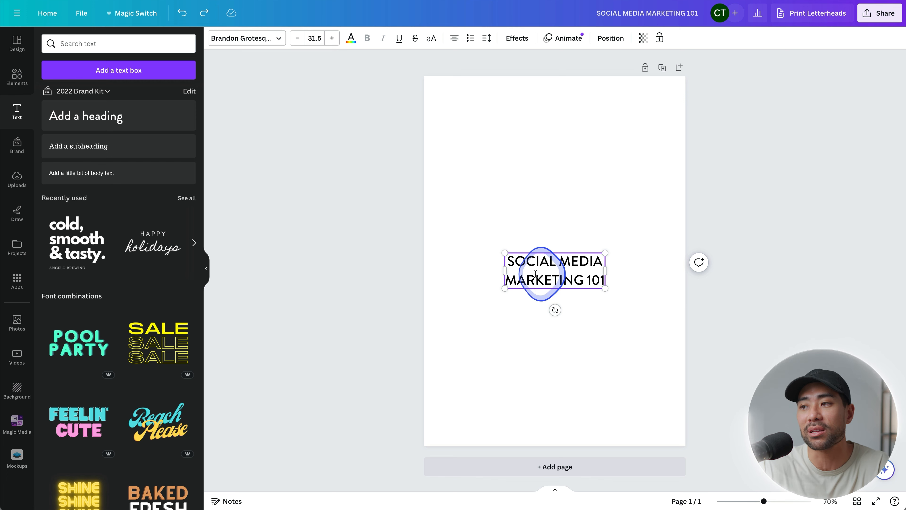
pyautogui.doubleClick(536, 273)
pyautogui.tripleClick(535, 273)
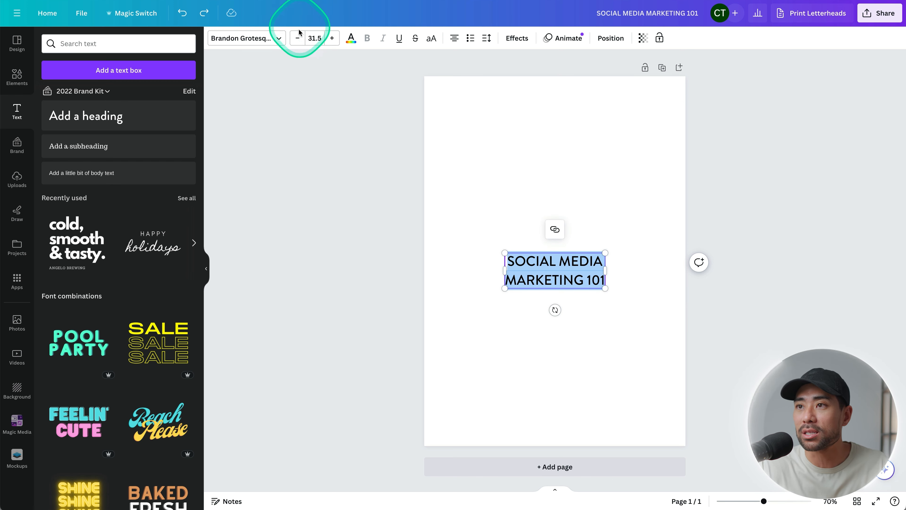
pyautogui.click(280, 39)
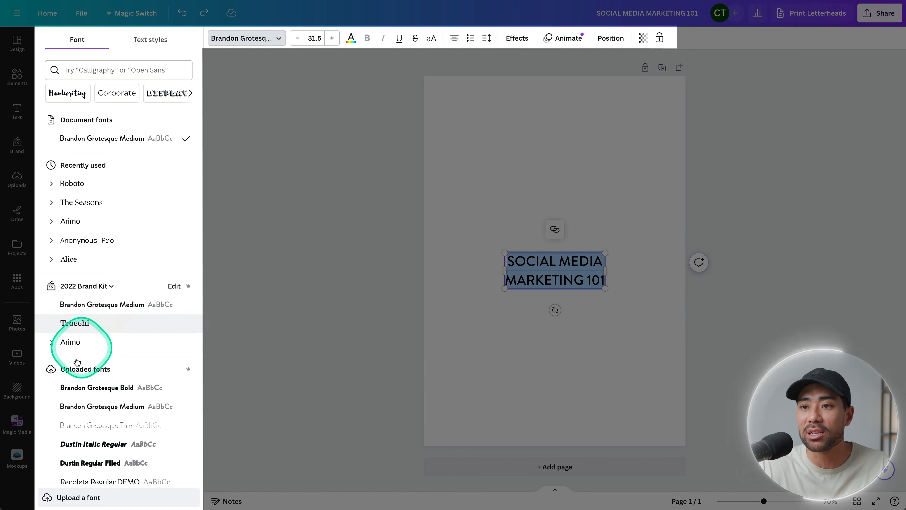
pyautogui.scroll(-8, 125, 433)
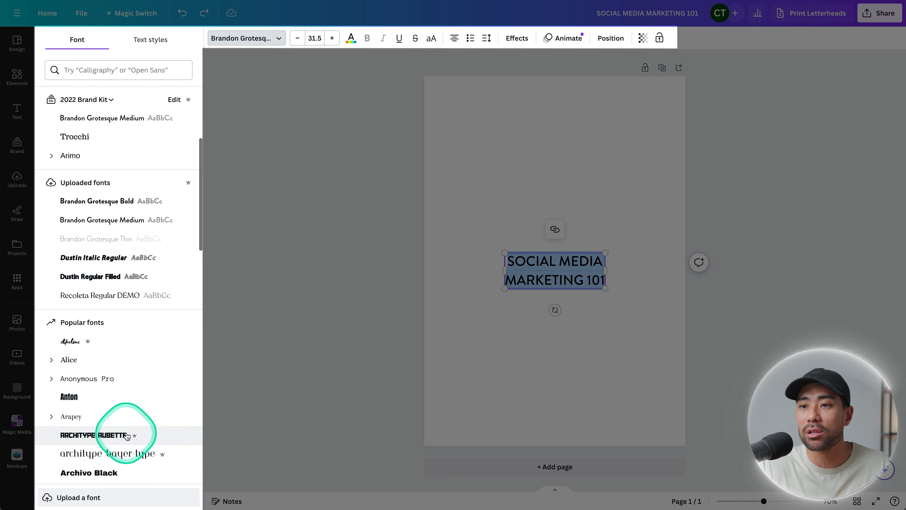
pyautogui.scroll(2, 125, 433)
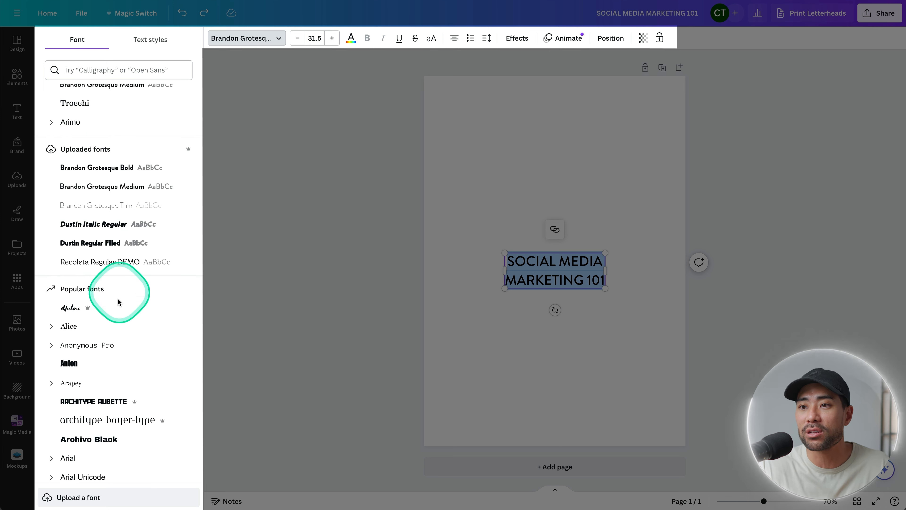
pyautogui.scroll(5, 119, 303)
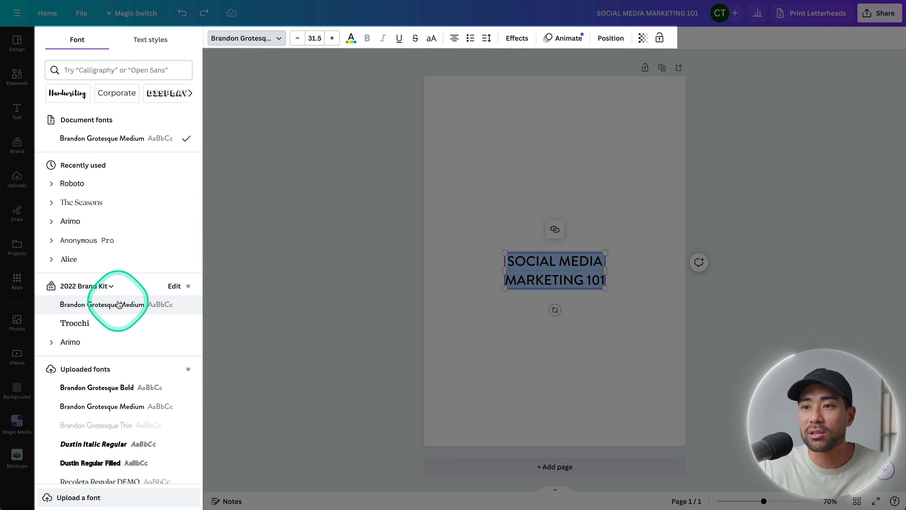
pyautogui.click(99, 273)
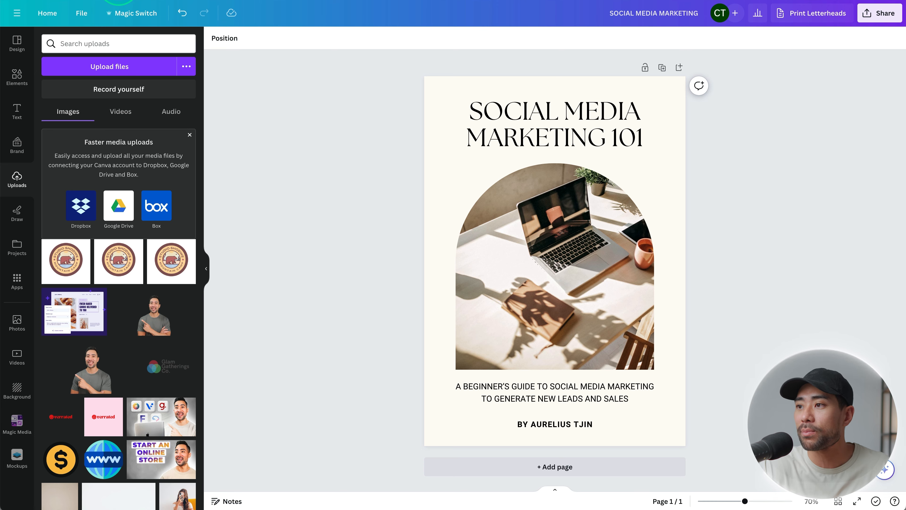
# Search the fonts for "The Seasons" and apply that font to the heading
pyautogui.click(473, 164)
pyautogui.click(508, 137)
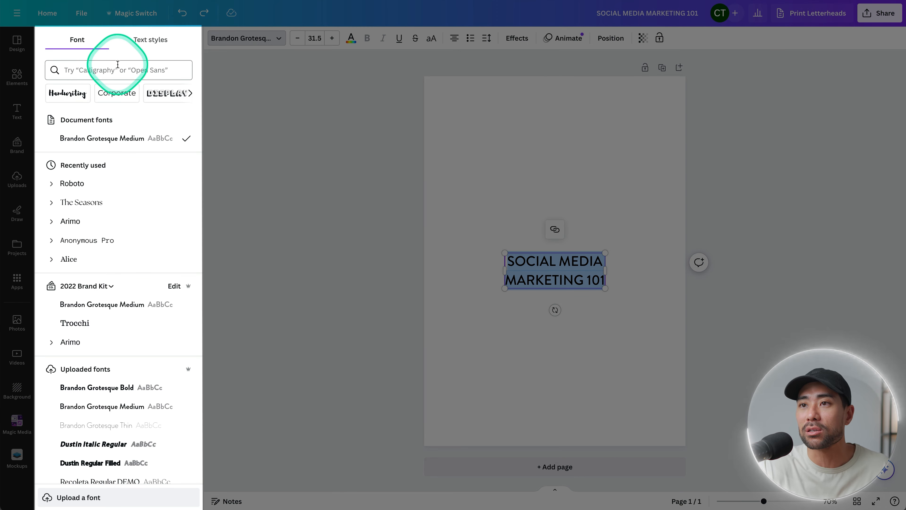
pyautogui.click(117, 64)
pyautogui.write('The Seasons')
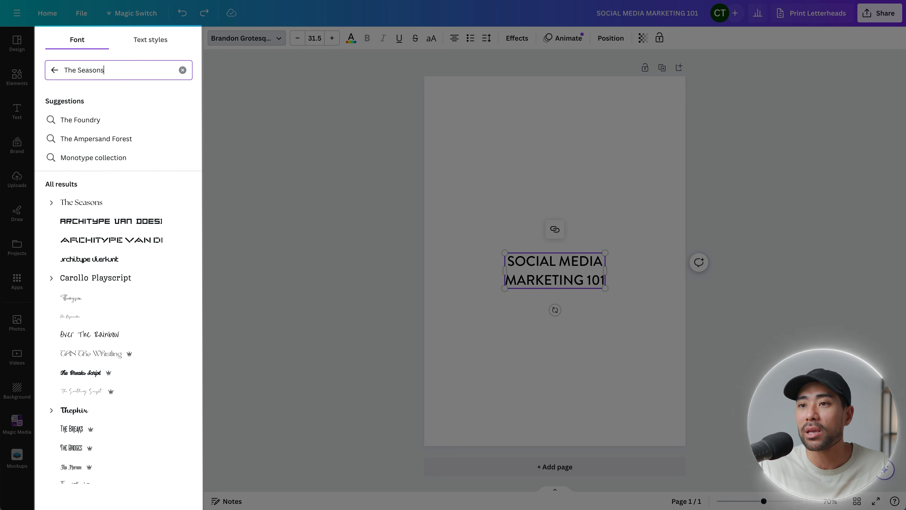
pyautogui.click(82, 210)
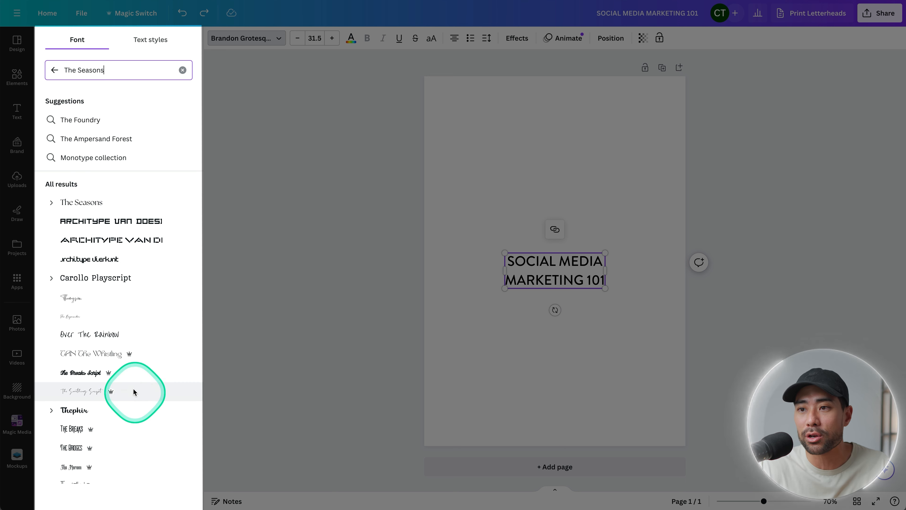
pyautogui.moveTo(130, 354)
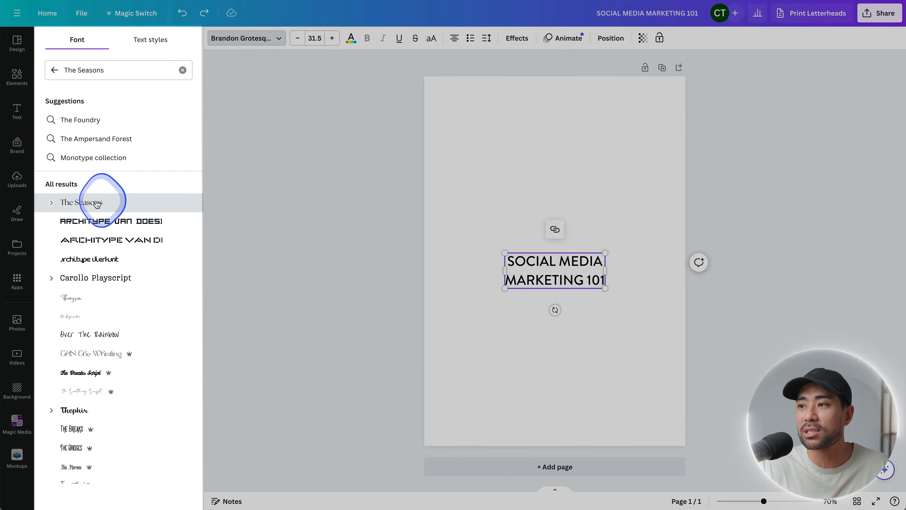
pyautogui.click(90, 202)
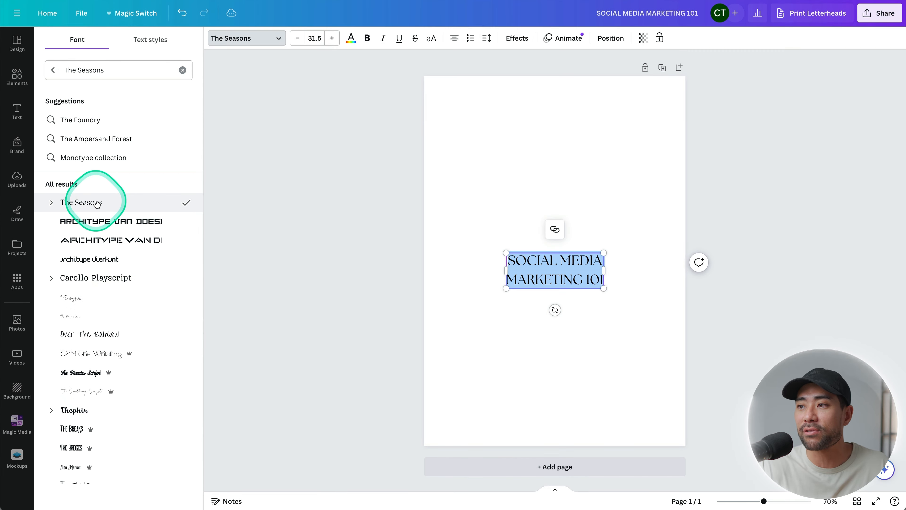
# Enlarge the heading to about size 47.7 and centre it horizontally near the top of the page
pyautogui.click(622, 367)
pyautogui.moveTo(571, 285); pyautogui.dragTo(607, 176)
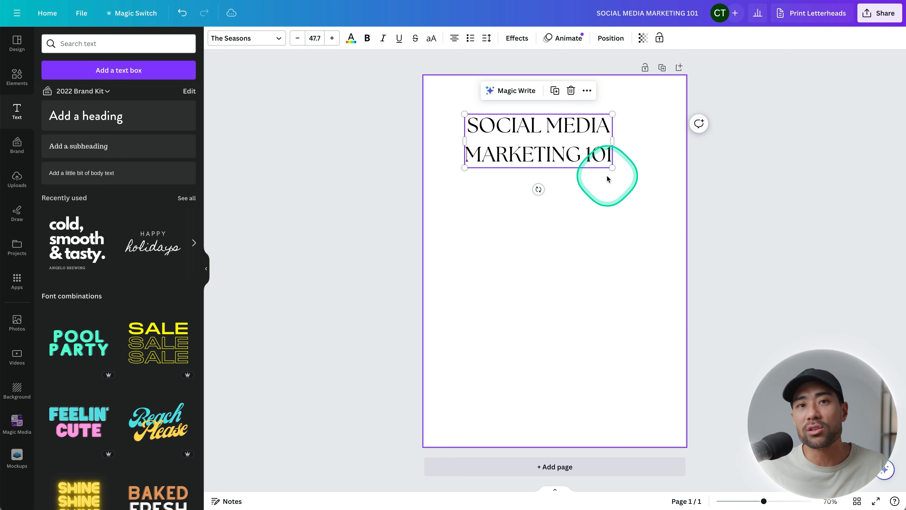
pyautogui.moveTo(583, 141); pyautogui.dragTo(584, 140)
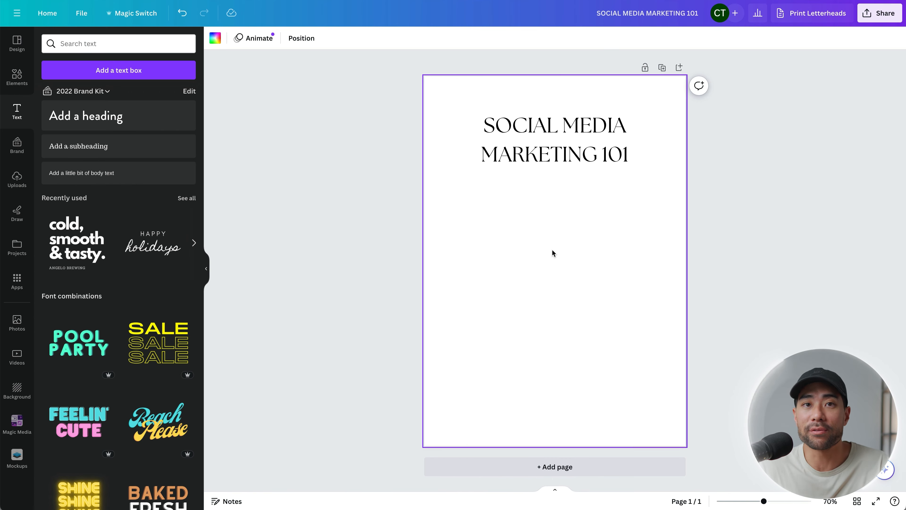
pyautogui.click(537, 277)
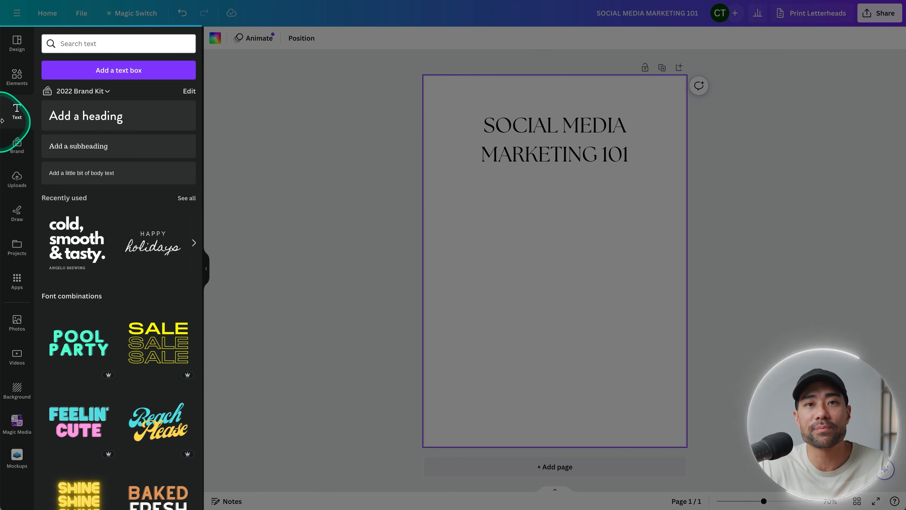
# Browse the design elements to the Frames category, view its full collection and return to the elements overview
pyautogui.click(16, 86)
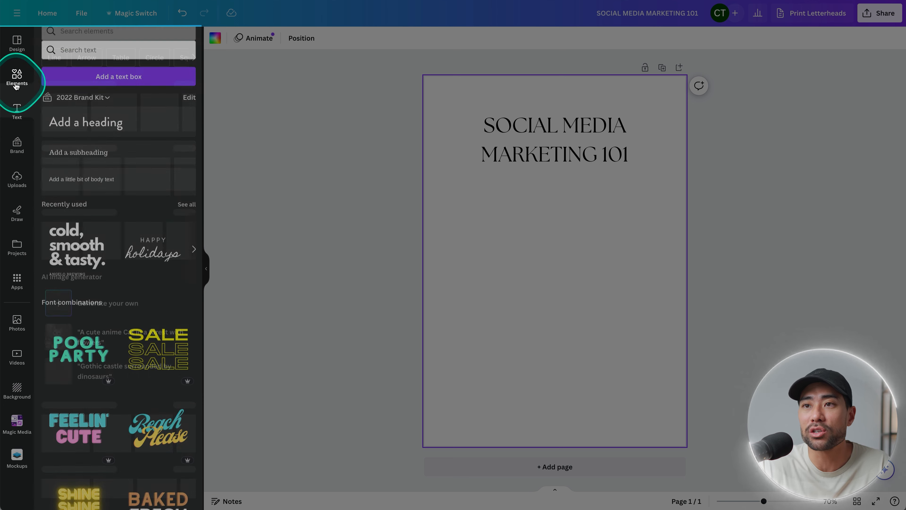
pyautogui.scroll(-10, 111, 362)
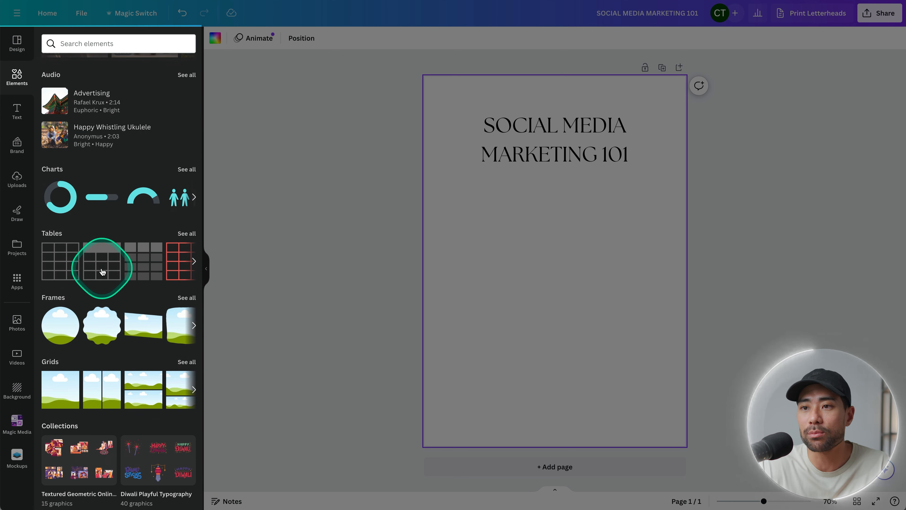
pyautogui.scroll(-2, 101, 260)
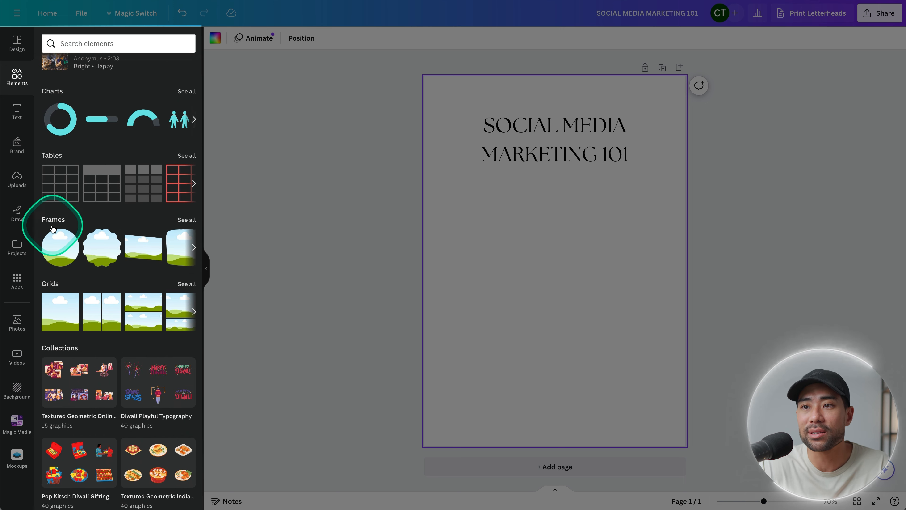
pyautogui.click(179, 221)
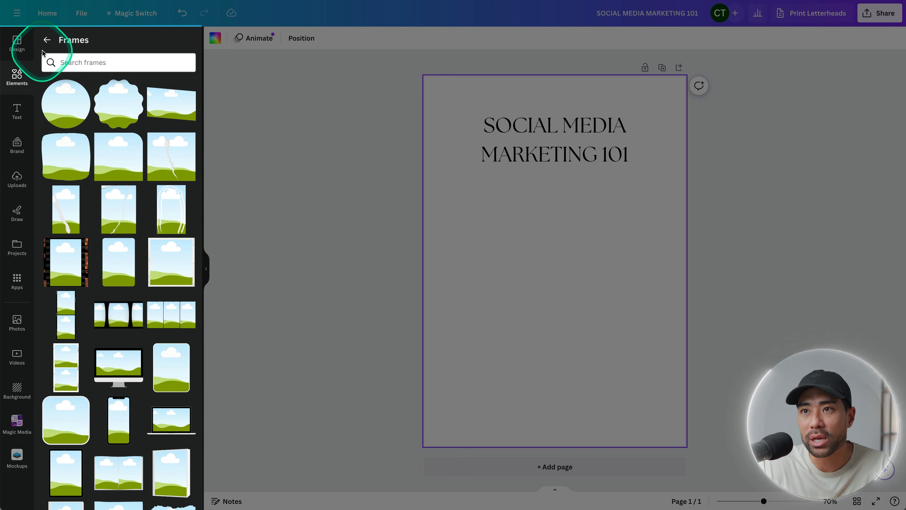
pyautogui.click(47, 40)
pyautogui.scroll(-10, 83, 328)
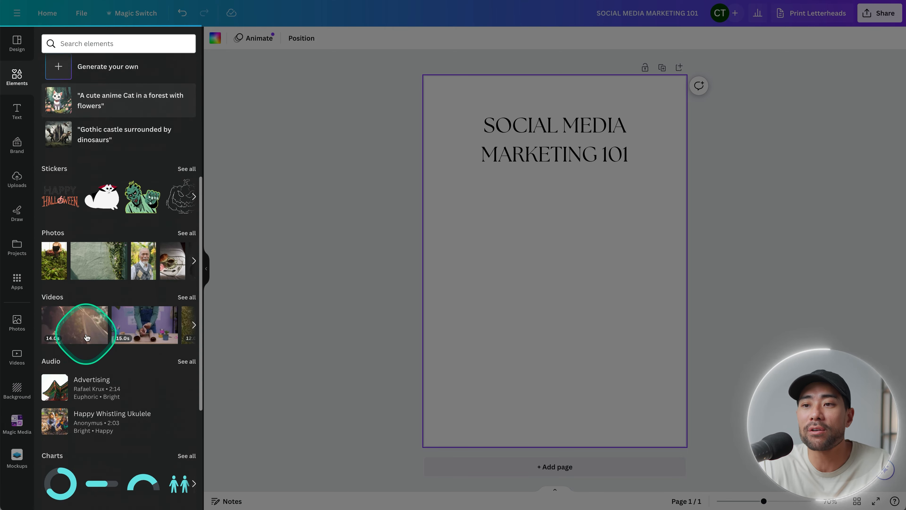
pyautogui.scroll(12, 81, 324)
# Search the elements for "Frames" and open the suggested Frames collection
pyautogui.click(120, 44)
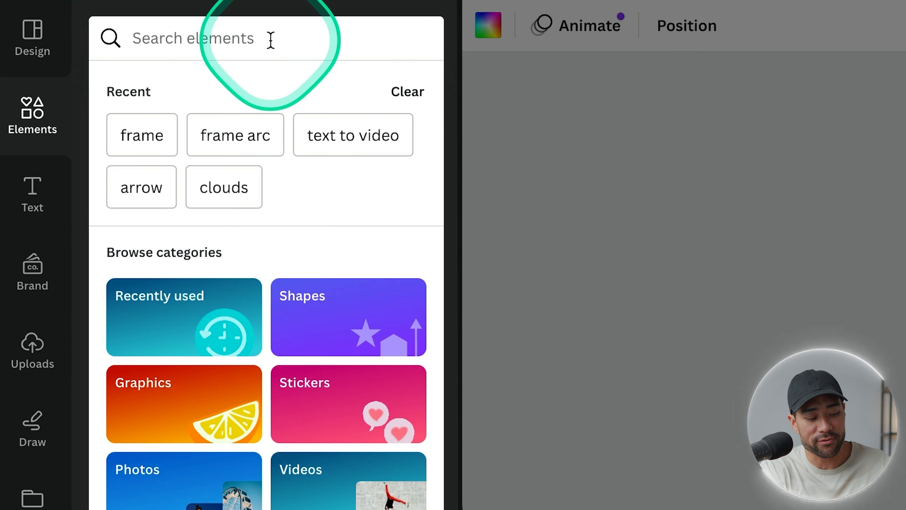
pyautogui.write('Frames')
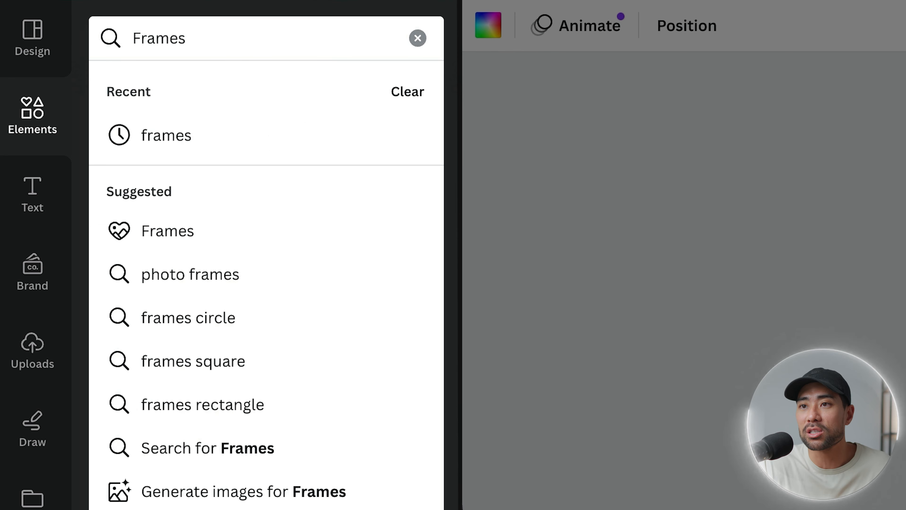
pyautogui.click(157, 234)
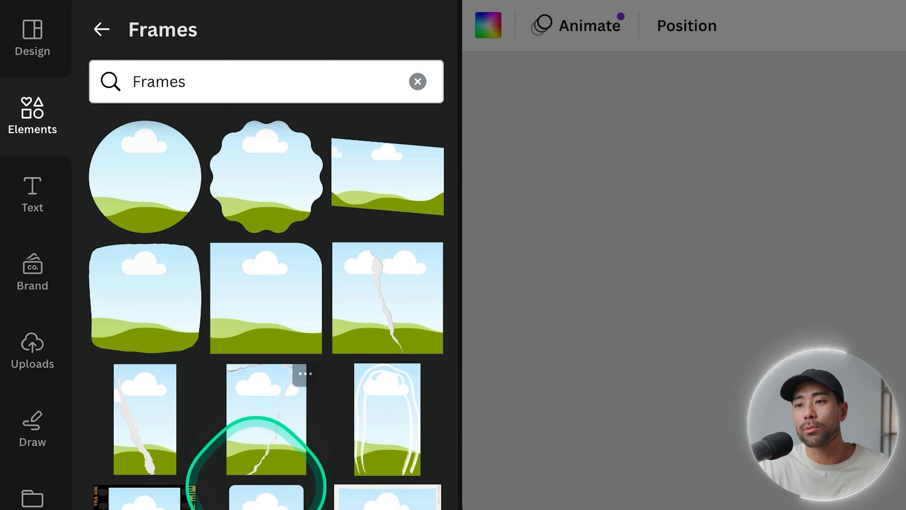
# Browse the Frames collection and add the frame with a flat top and fully rounded bottom to the page
pyautogui.scroll(-3, 259, 475)
pyautogui.scroll(3, 266, 307)
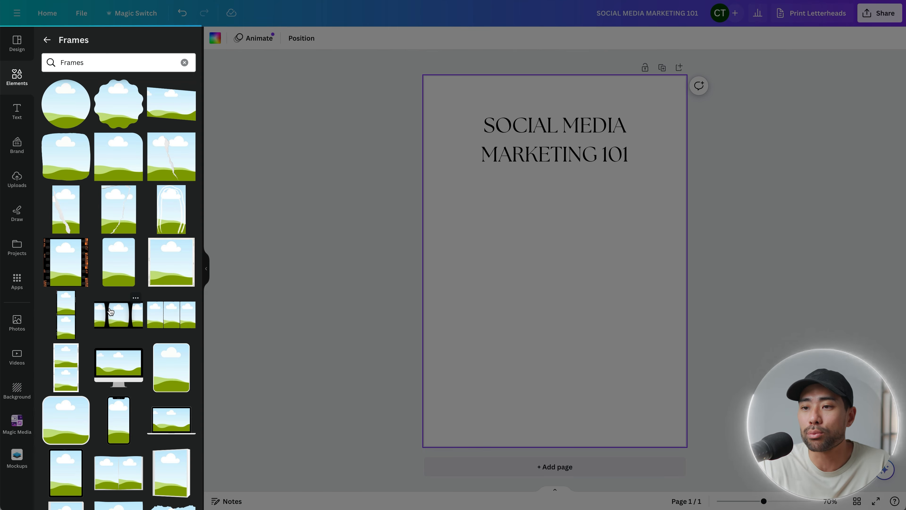
pyautogui.scroll(-15, 110, 311)
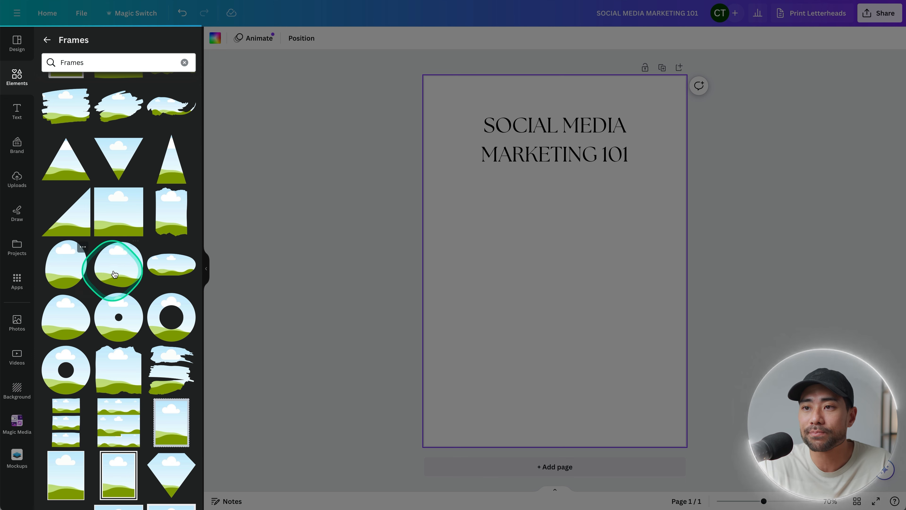
pyautogui.scroll(-3, 114, 319)
pyautogui.scroll(-2, 111, 324)
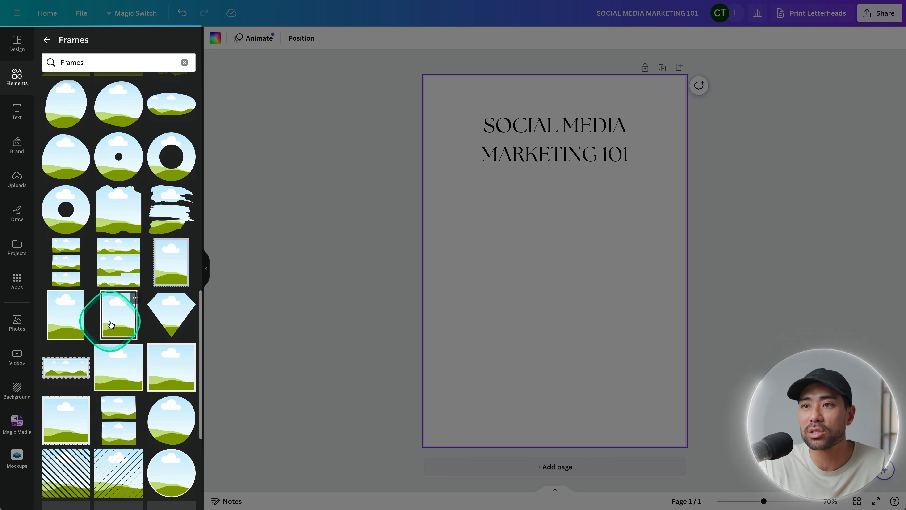
pyautogui.scroll(-10, 112, 332)
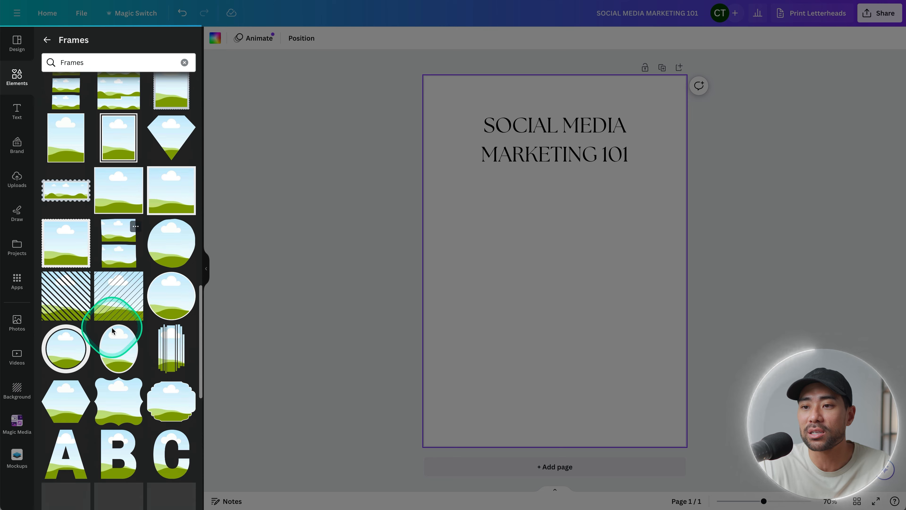
pyautogui.scroll(-3, 113, 334)
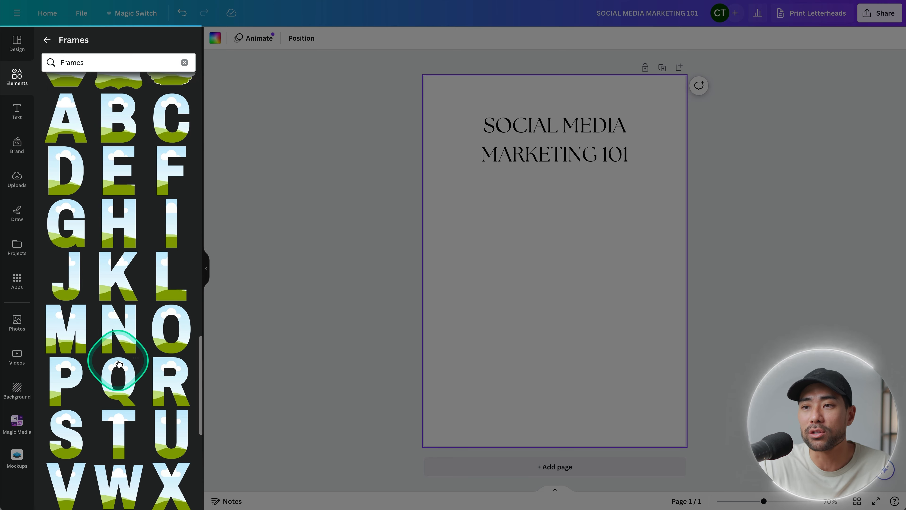
pyautogui.scroll(-12, 119, 364)
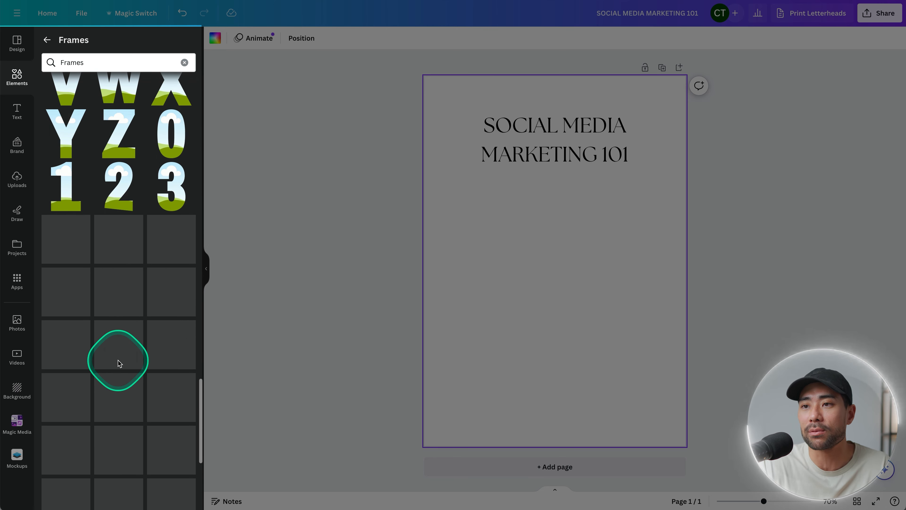
pyautogui.scroll(-11, 119, 363)
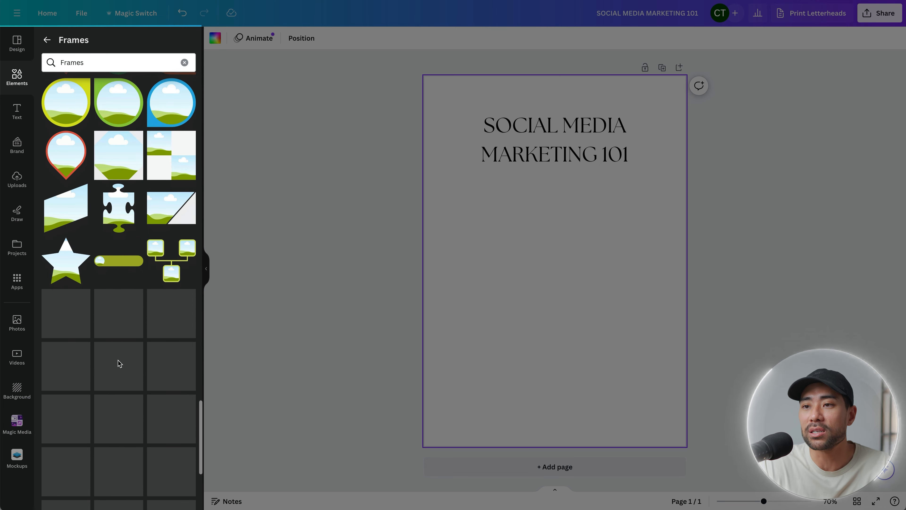
pyautogui.scroll(-4, 120, 371)
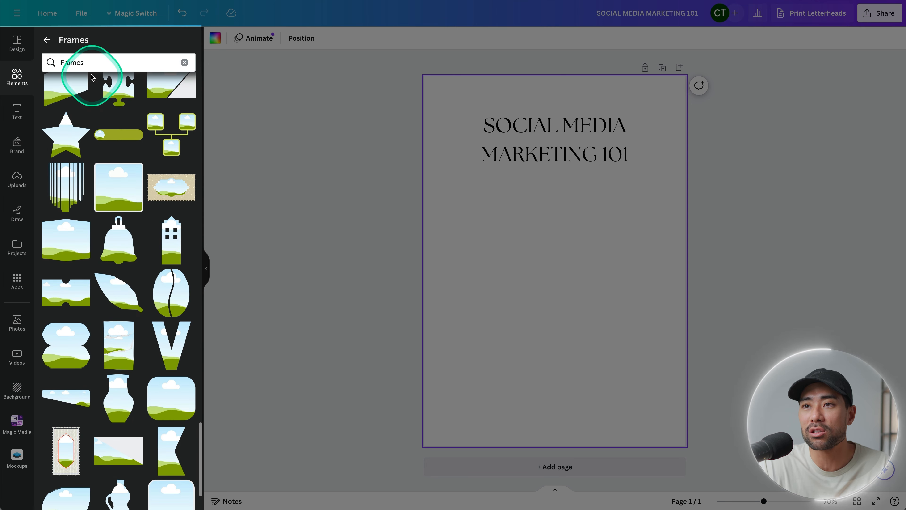
pyautogui.scroll(-9, 112, 290)
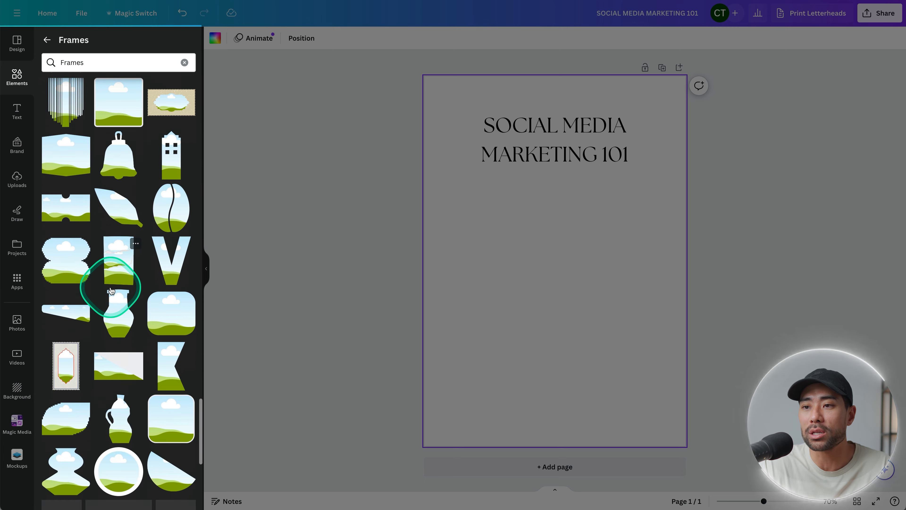
pyautogui.scroll(-1, 111, 290)
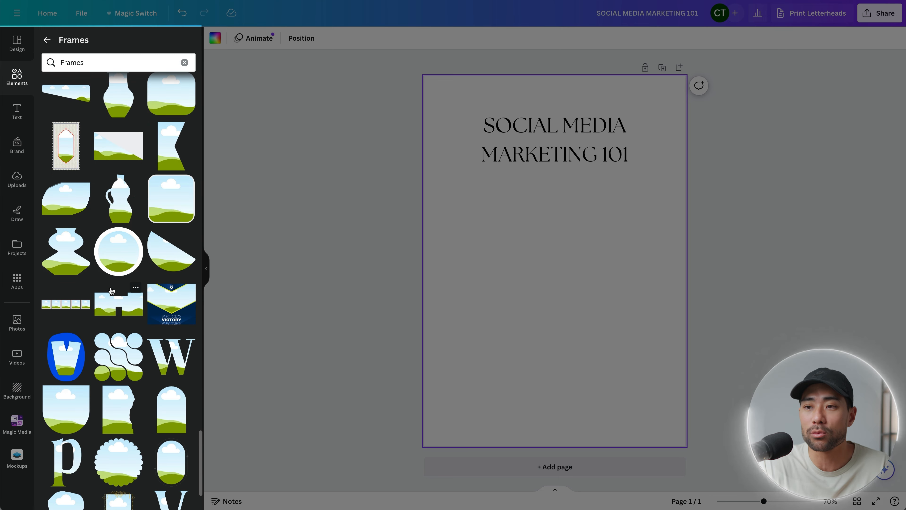
pyautogui.scroll(-5, 112, 290)
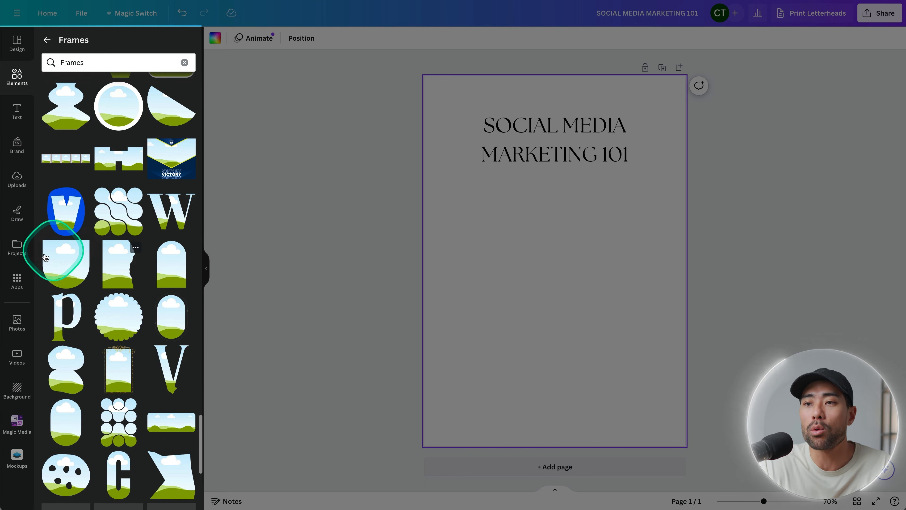
pyautogui.click(66, 273)
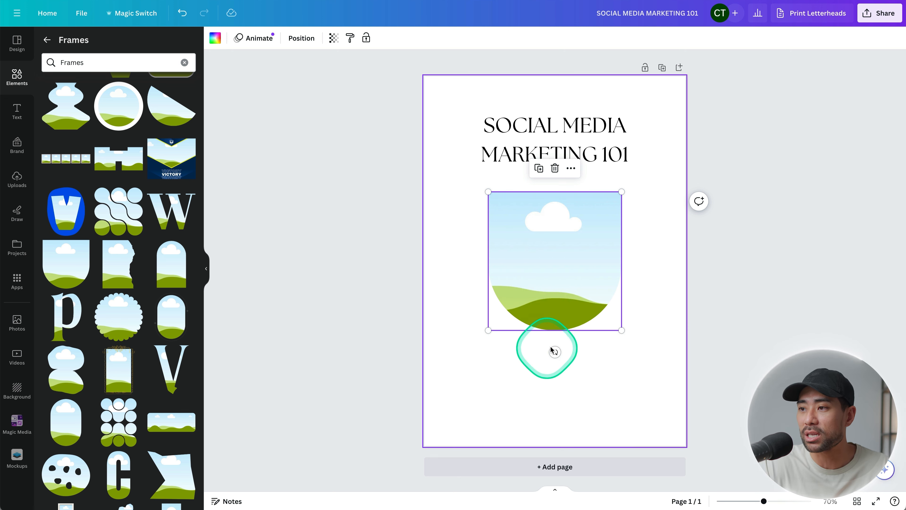
# Rotate the frame 180° so that its rounded side faces up as an arch
pyautogui.moveTo(554, 353); pyautogui.dragTo(554, 189)
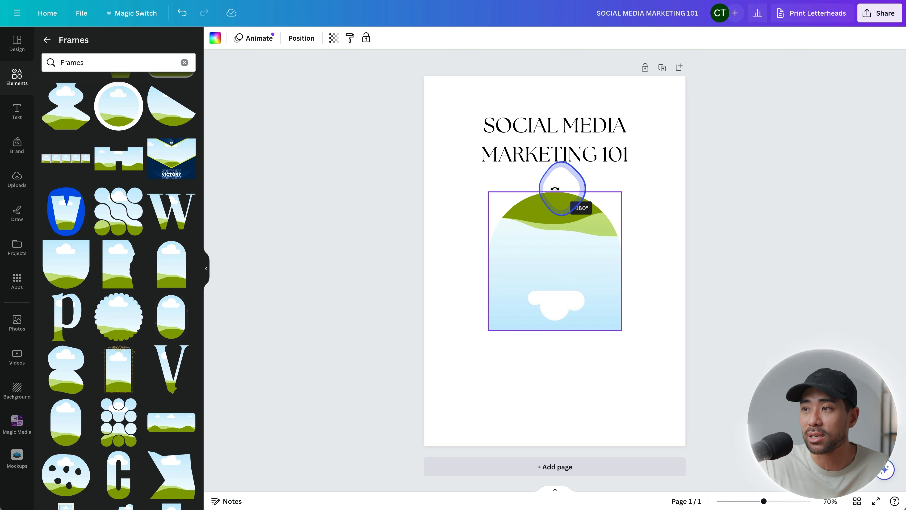
pyautogui.moveTo(555, 188); pyautogui.dragTo(554, 189)
pyautogui.moveTo(466, 261); pyautogui.dragTo(466, 262)
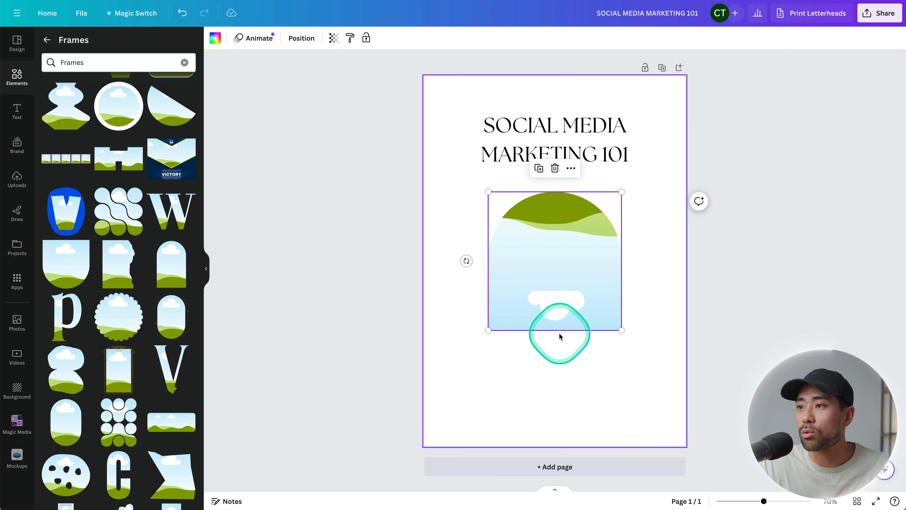
pyautogui.click(560, 360)
# Enlarge the arch frame to about two thirds of the page width and centre it horizontally beneath the heading
pyautogui.click(606, 324)
pyautogui.moveTo(621, 330); pyautogui.dragTo(674, 379)
pyautogui.moveTo(577, 289); pyautogui.dragTo(552, 276)
pyautogui.click(538, 398)
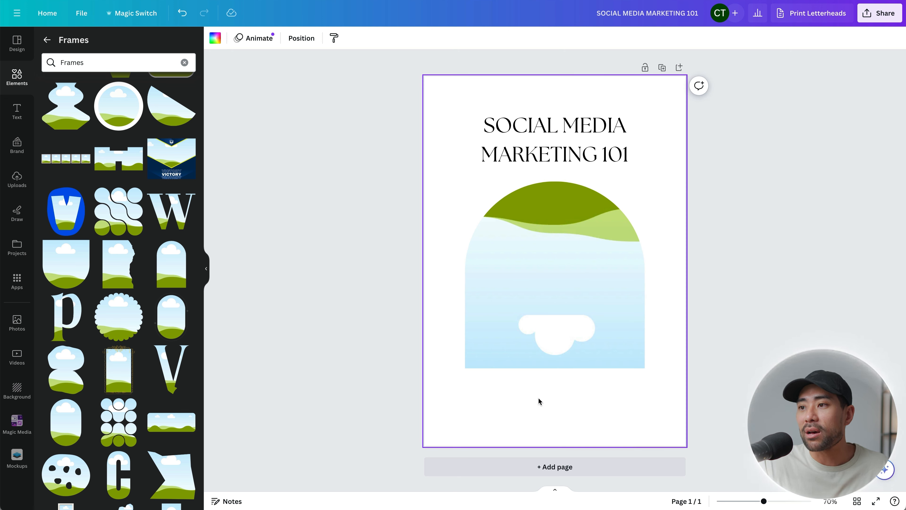
pyautogui.click(522, 326)
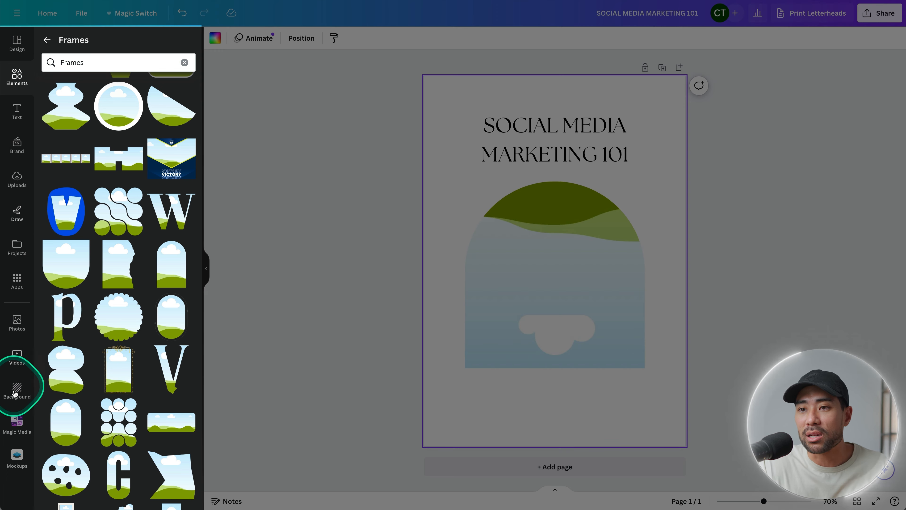
# Search the photo library for "office" and look through the results for a suitable cover photo
pyautogui.click(16, 325)
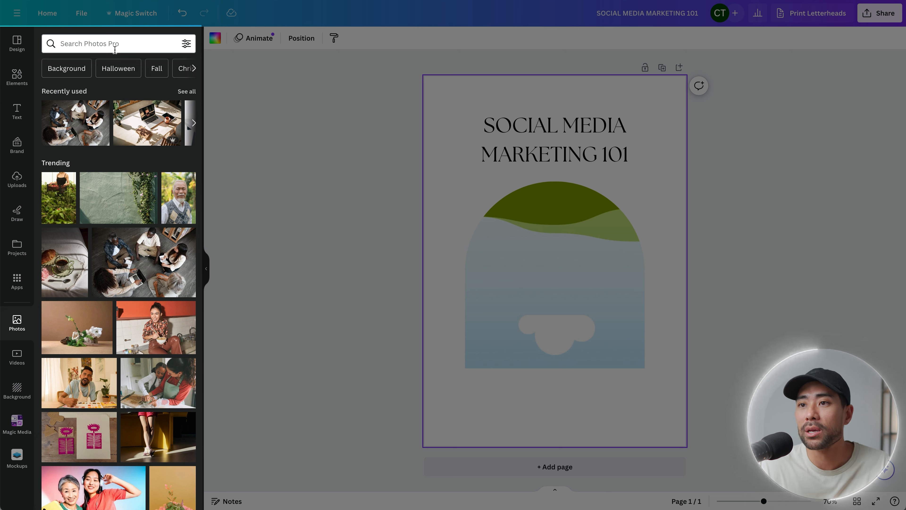
pyautogui.click(115, 49)
pyautogui.write('office')
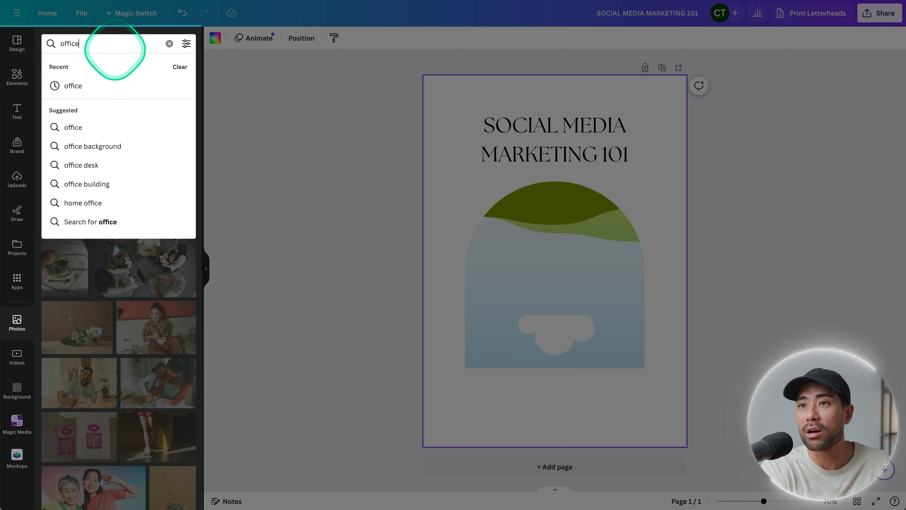
pyautogui.click(96, 82)
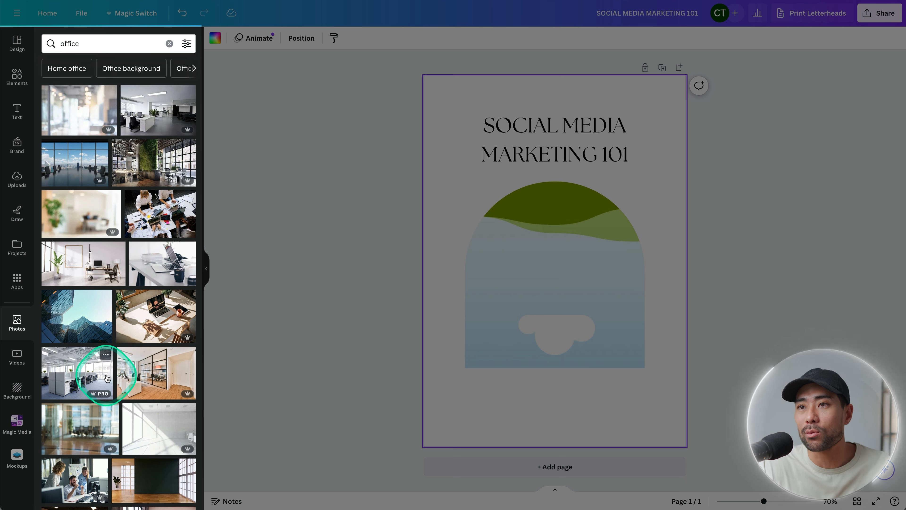
pyautogui.scroll(-10, 107, 377)
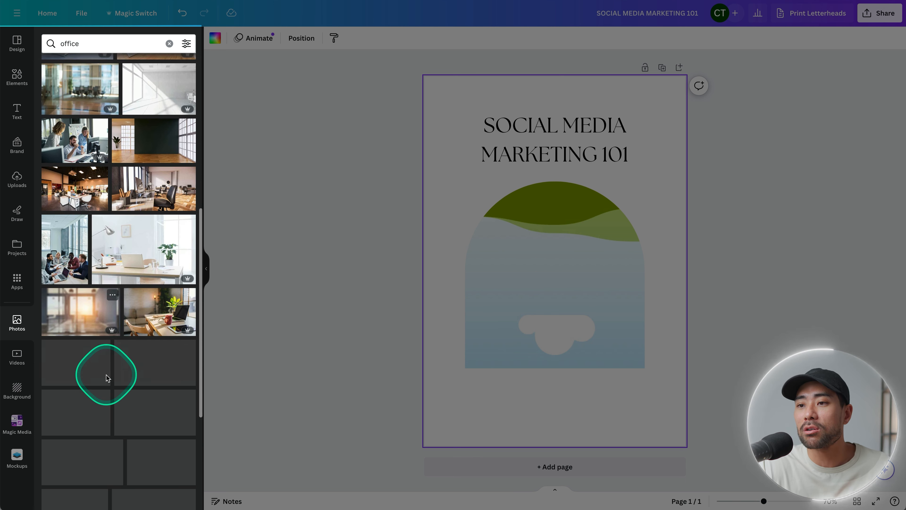
pyautogui.scroll(-3, 164, 385)
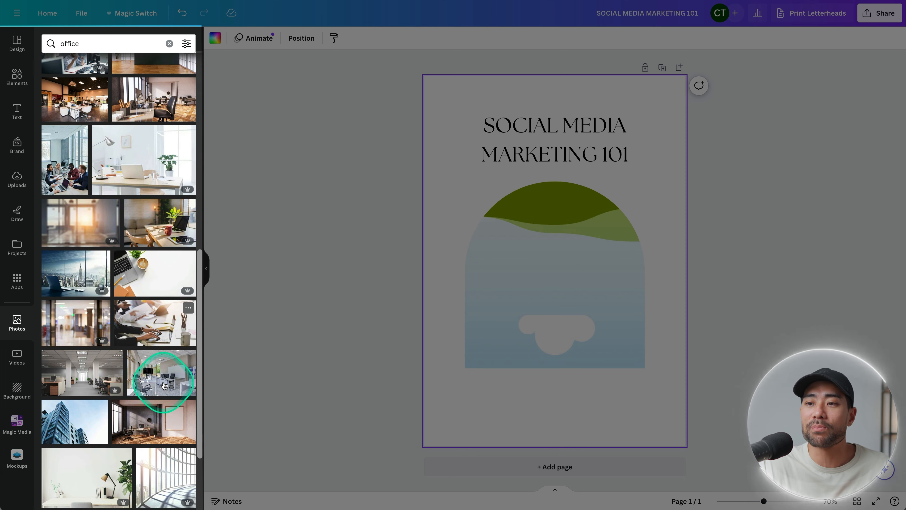
pyautogui.scroll(-7, 164, 385)
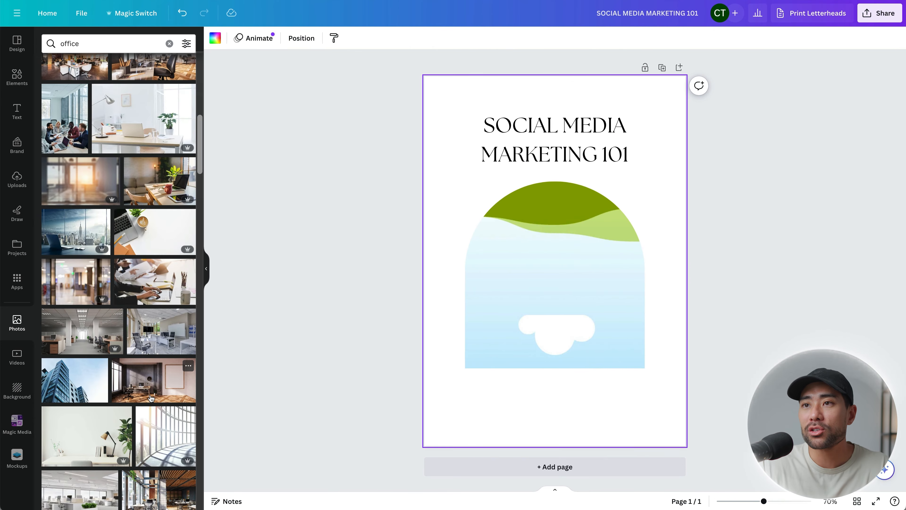
# Switch to Unsplash, search for "minimalist office", browse the photos, and preview and close the pink balloon and chair photo
pyautogui.press('Return')
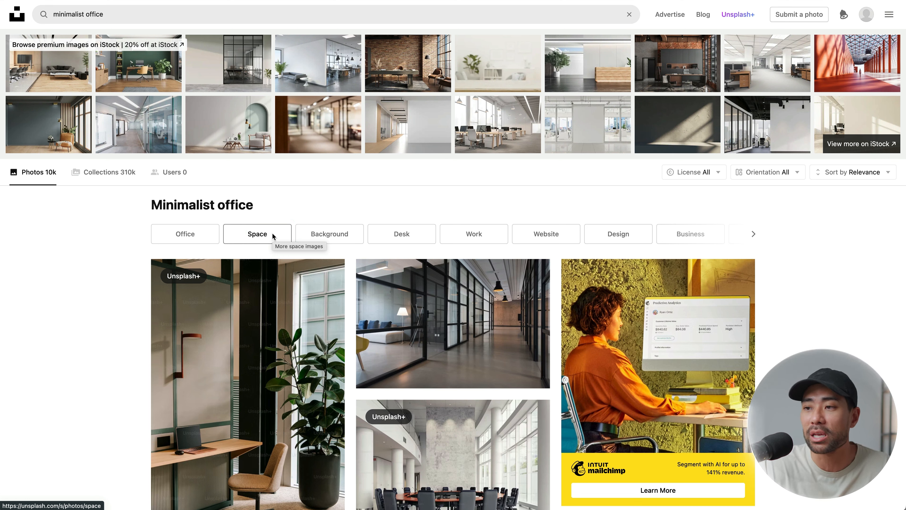
pyautogui.click(251, 266)
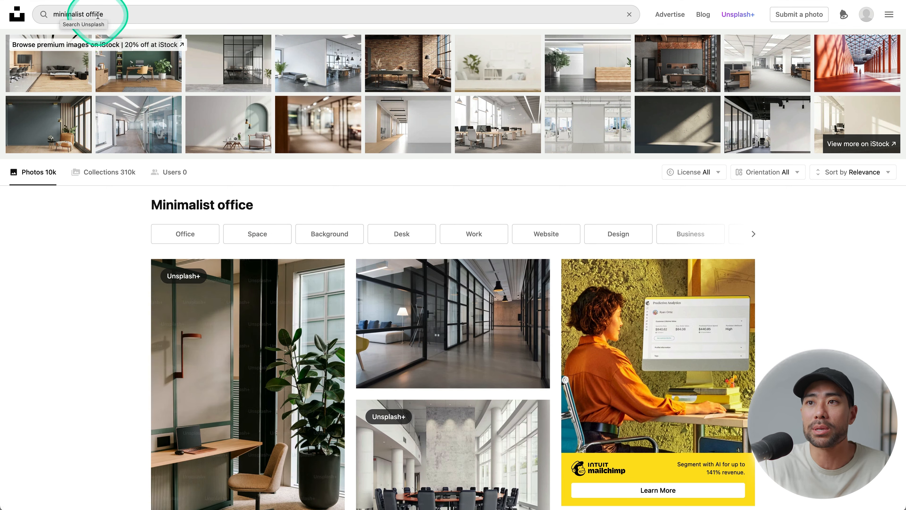
pyautogui.scroll(-10, 556, 364)
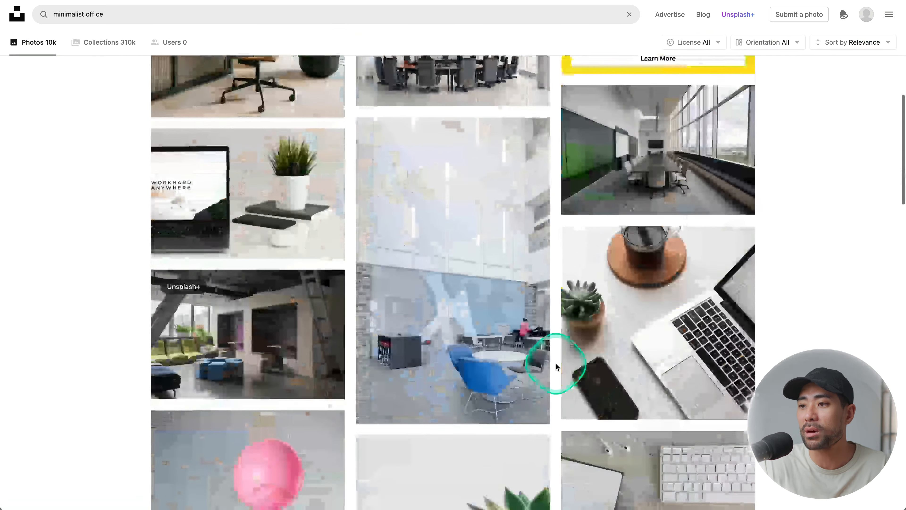
pyautogui.scroll(-8, 556, 367)
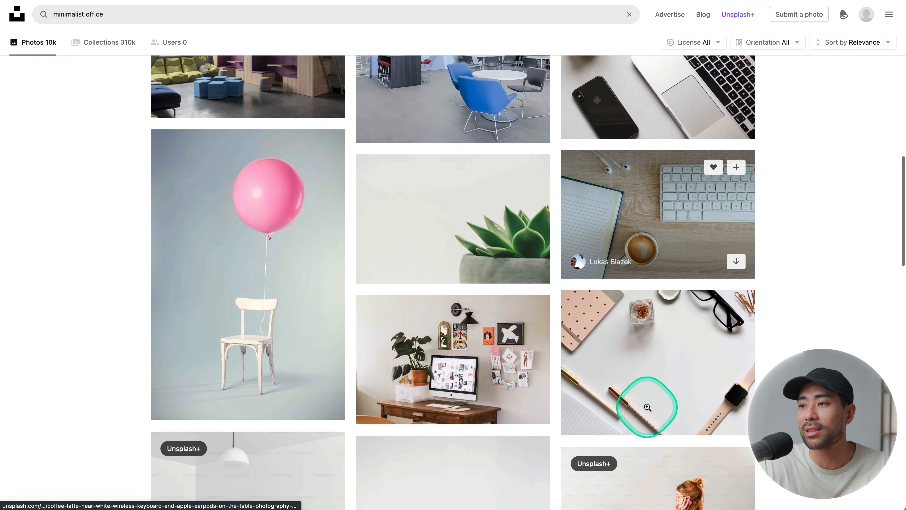
pyautogui.scroll(-5, 647, 407)
pyautogui.scroll(-10, 648, 408)
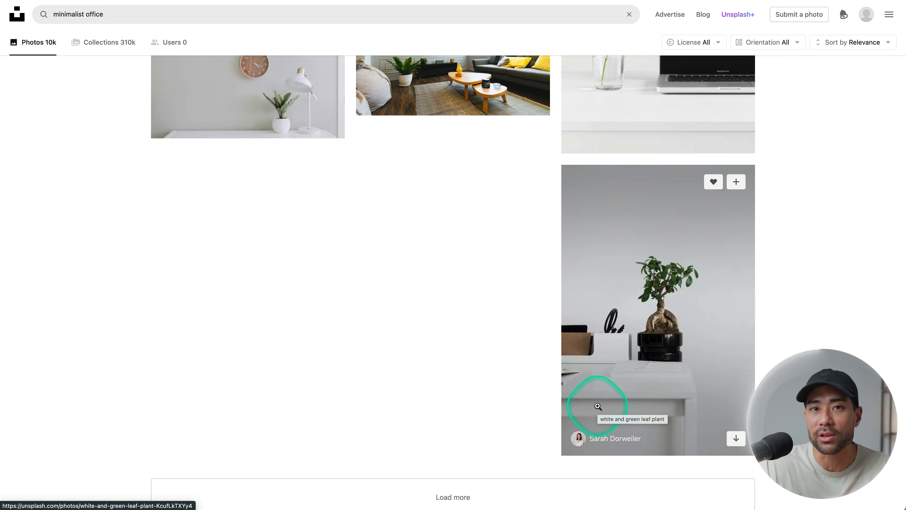
pyautogui.scroll(20, 859, 173)
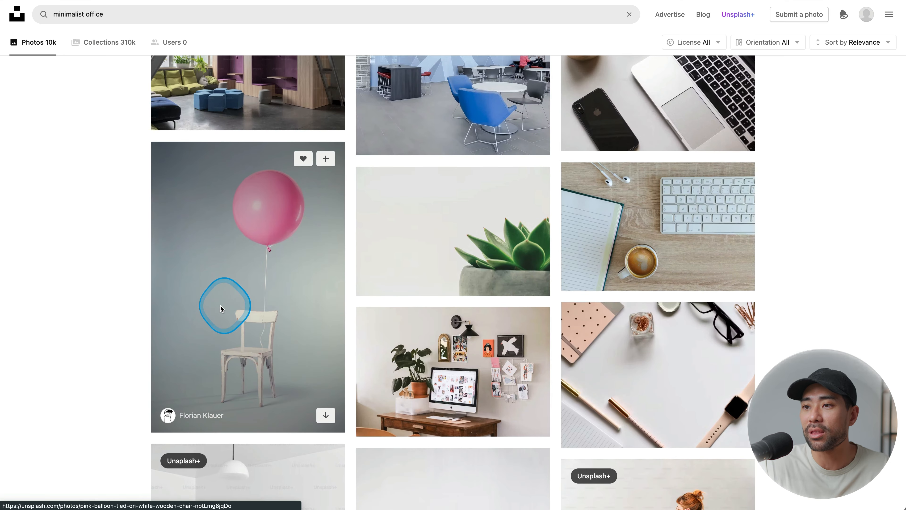
pyautogui.click(220, 307)
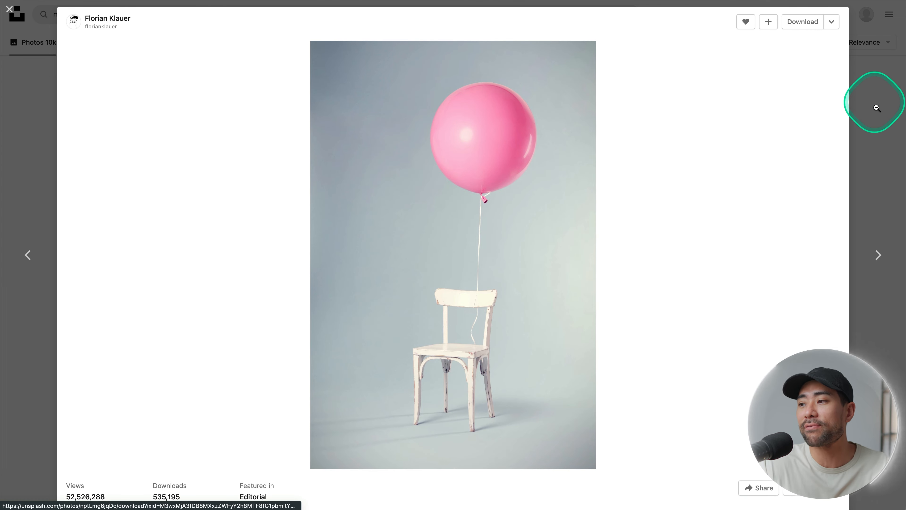
pyautogui.click(878, 125)
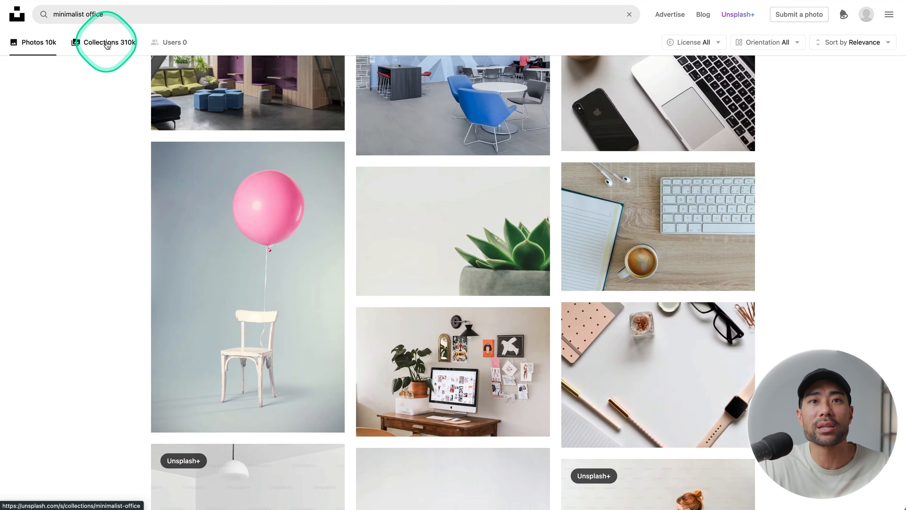
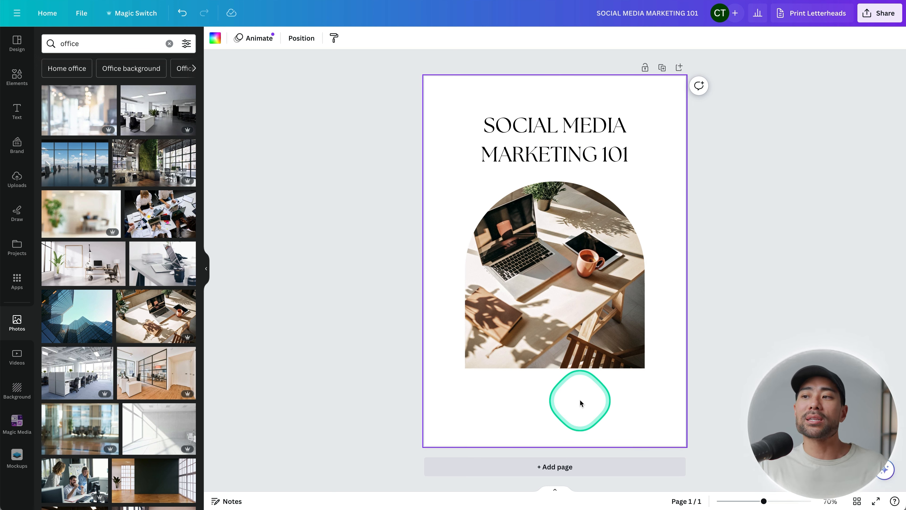
pyautogui.moveTo(580, 402); pyautogui.dragTo(444, 172)
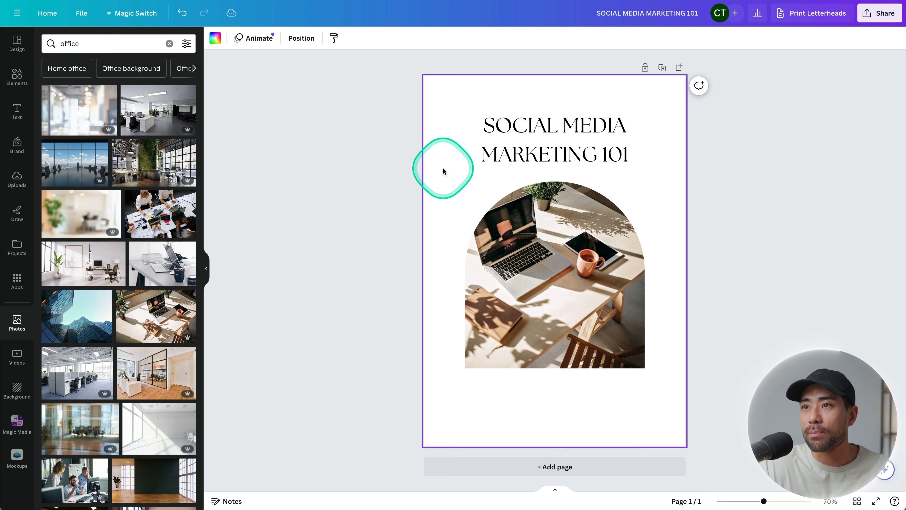
pyautogui.click(531, 146)
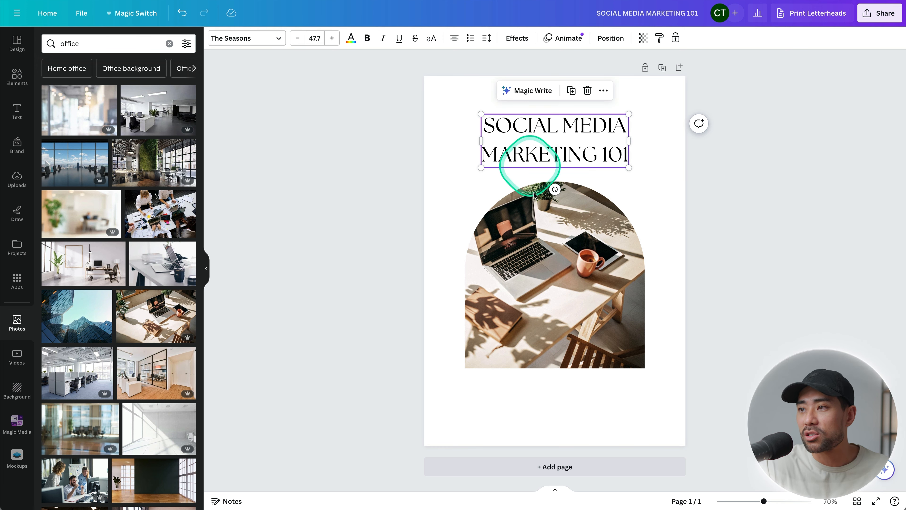
pyautogui.click(538, 235)
# Try the red-orange gradient, followed by the photo's beige, brown and near-black colours, as the page background
pyautogui.click(468, 152)
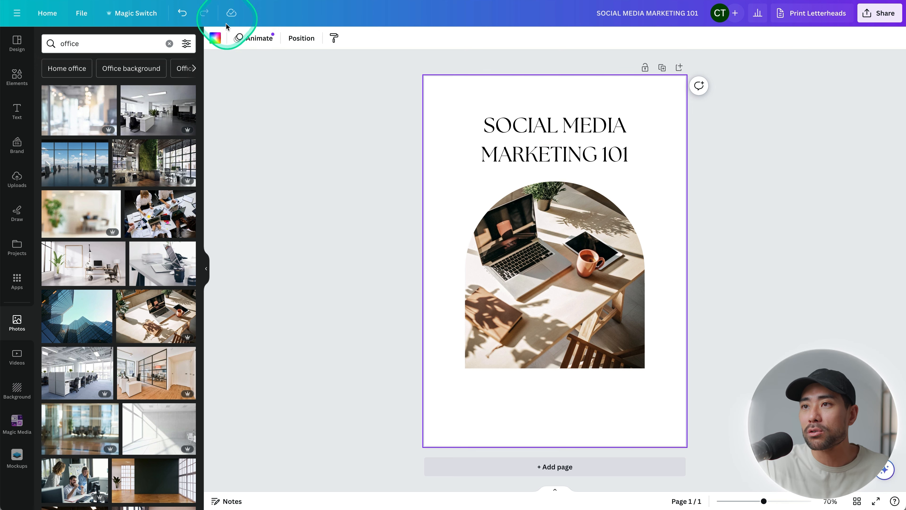
pyautogui.click(215, 39)
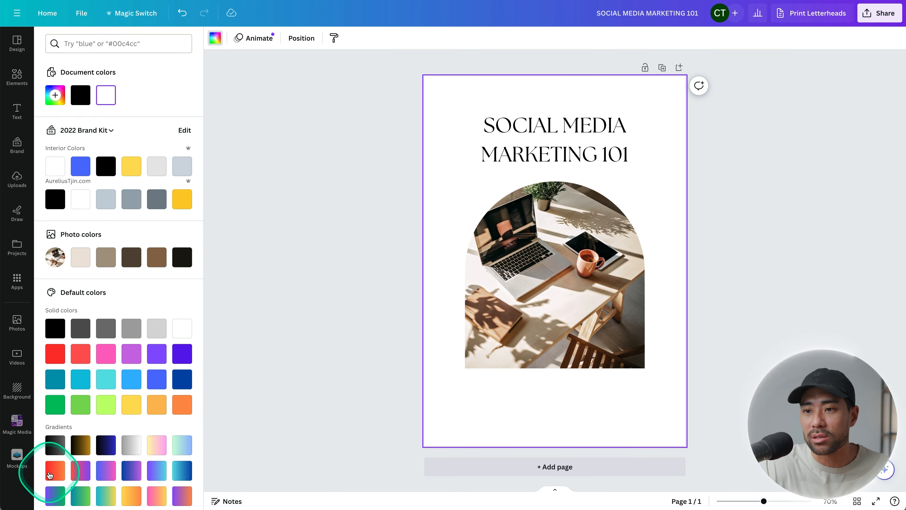
pyautogui.click(51, 473)
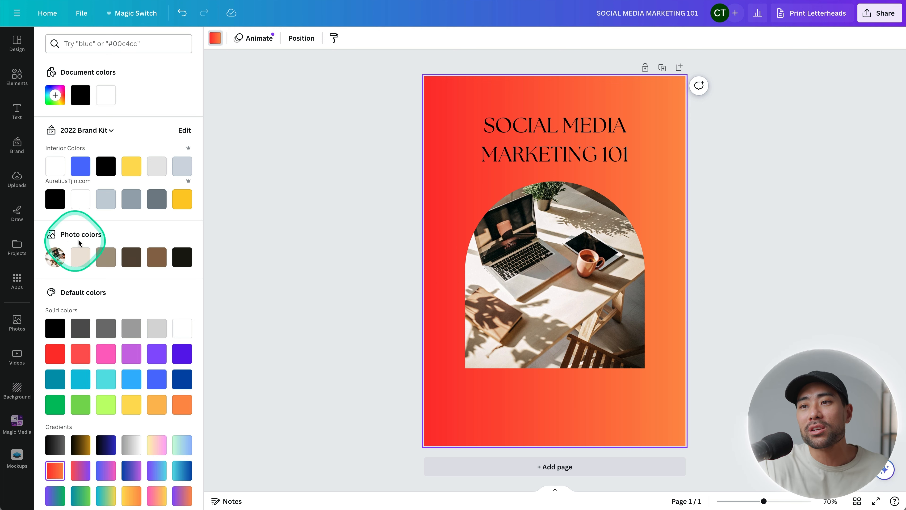
pyautogui.click(80, 257)
pyautogui.click(131, 258)
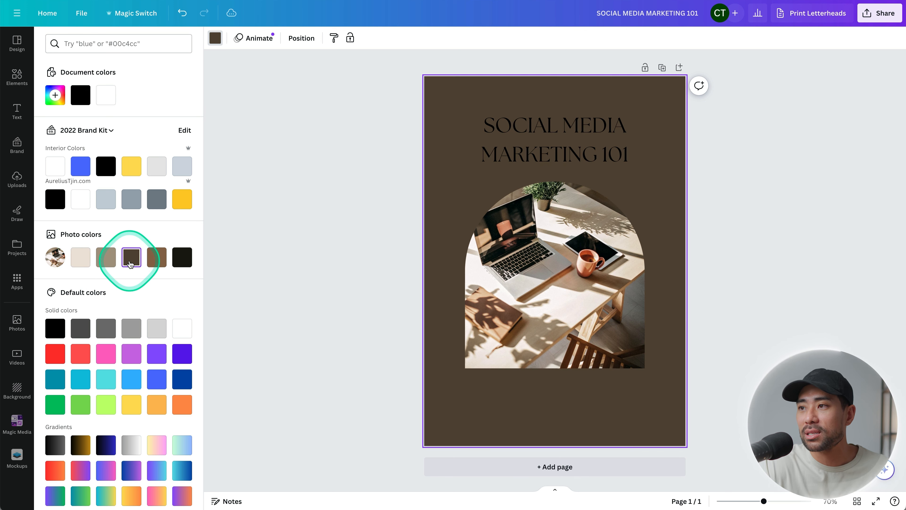
pyautogui.click(159, 262)
pyautogui.click(180, 258)
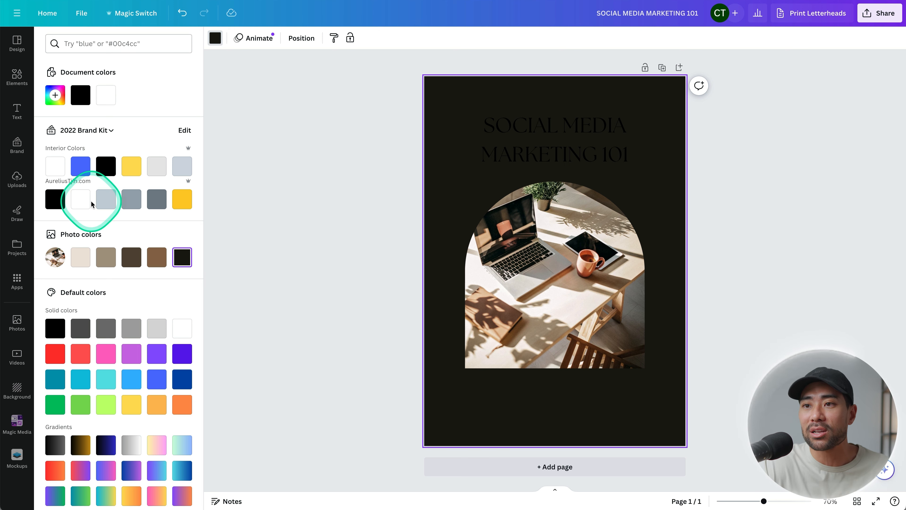
# Set the page background to the photo's beige colour and lighten it to the custom off-white #FAF5F1
pyautogui.click(80, 262)
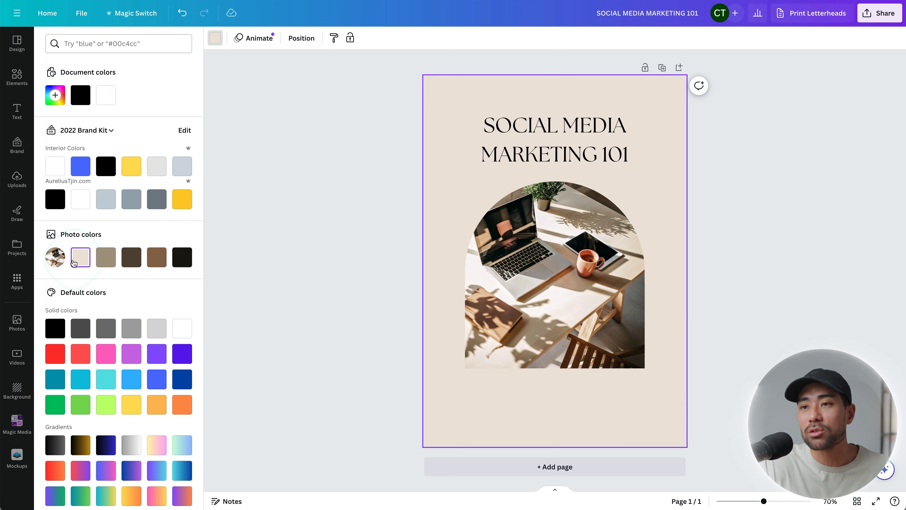
pyautogui.click(55, 95)
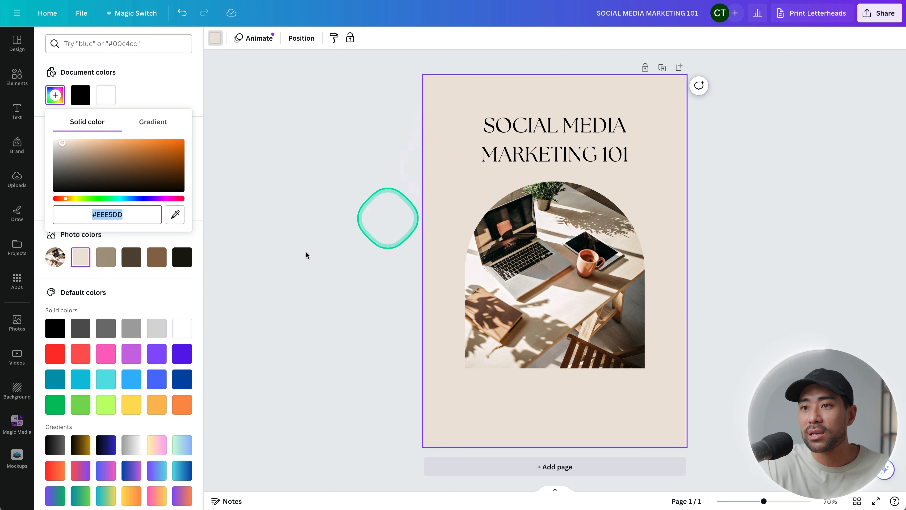
pyautogui.moveTo(63, 146); pyautogui.dragTo(60, 141)
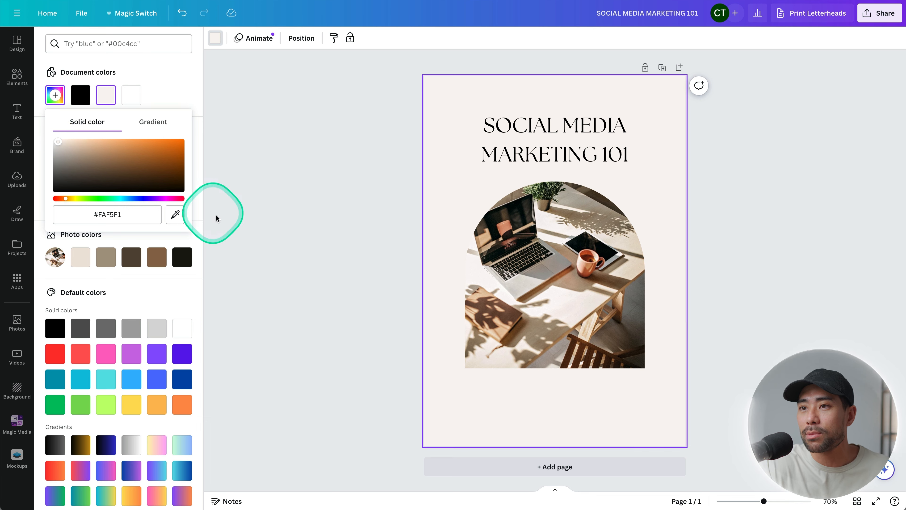
pyautogui.click(281, 242)
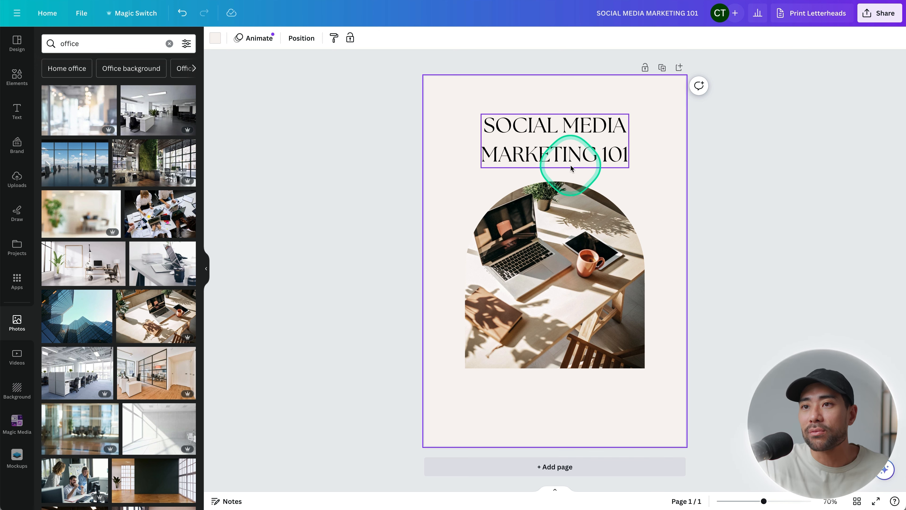
# Add a centred subtitle beneath the arch photo reading "A BEGINNER'S GUIDE TO SOCIAL MEDIA MARKETING TO GENERATE NEW LEADS AND SALES" on two lines
pyautogui.click(16, 112)
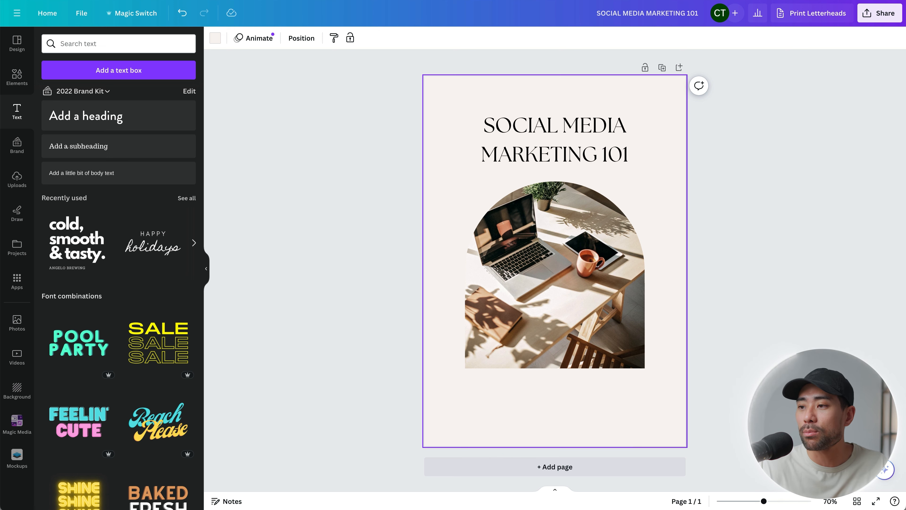
pyautogui.press('t')
pyautogui.click(712, 60)
pyautogui.click(551, 259)
pyautogui.moveTo(558, 263); pyautogui.dragTo(559, 409)
pyautogui.doubleClick(559, 410)
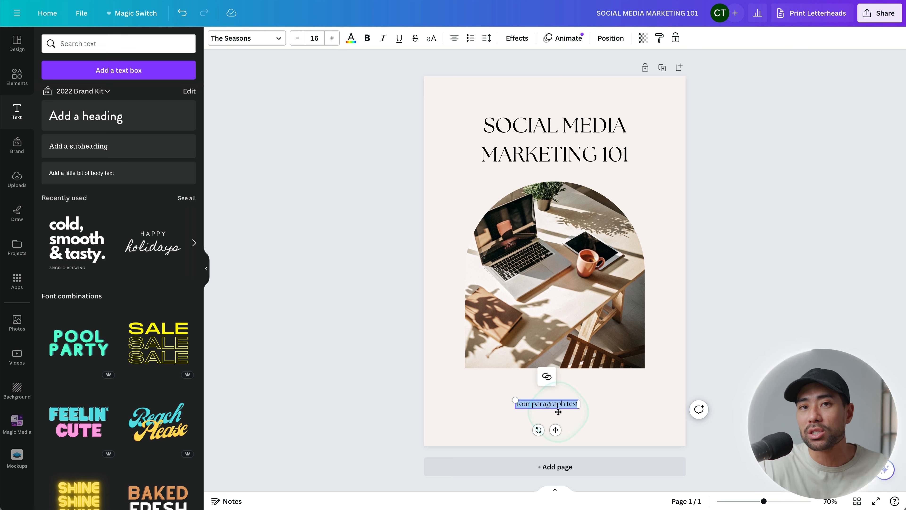
pyautogui.write("A BEGINNER'S GUIDE TO SOCIAL MEDIA MARKETING TO GENERATE NEW LEADS AND SALES")
pyautogui.click(569, 393)
pyautogui.moveTo(572, 415)
pyautogui.mouseDown()
pyautogui.moveTo(582, 413)
pyautogui.moveTo(579, 402)
pyautogui.mouseUp()
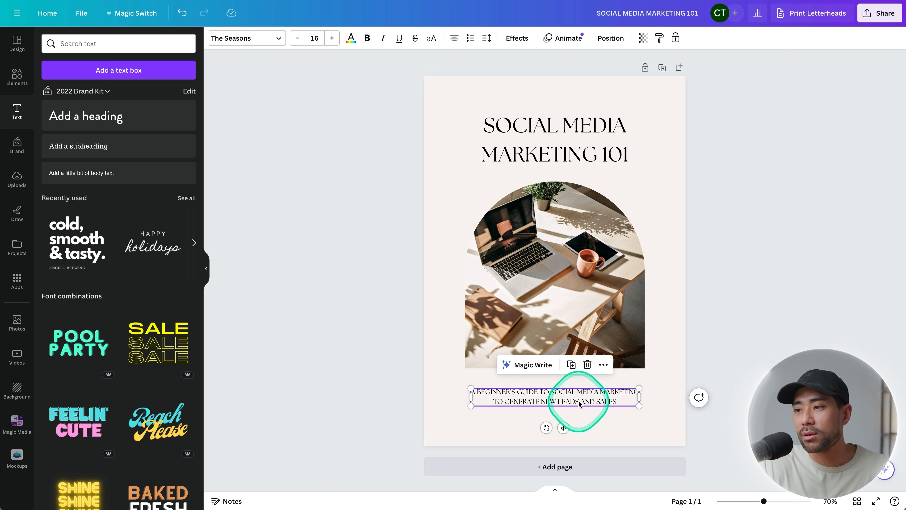
# Change the font of the whole subtitle to Roboto and deselect it
pyautogui.tripleClick(578, 401)
pyautogui.hotkey('ctrl', 'a')
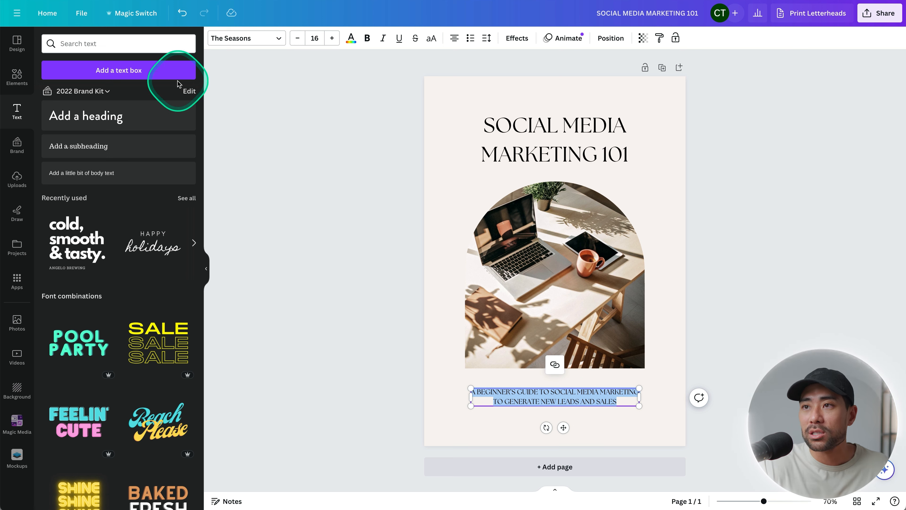
pyautogui.click(279, 45)
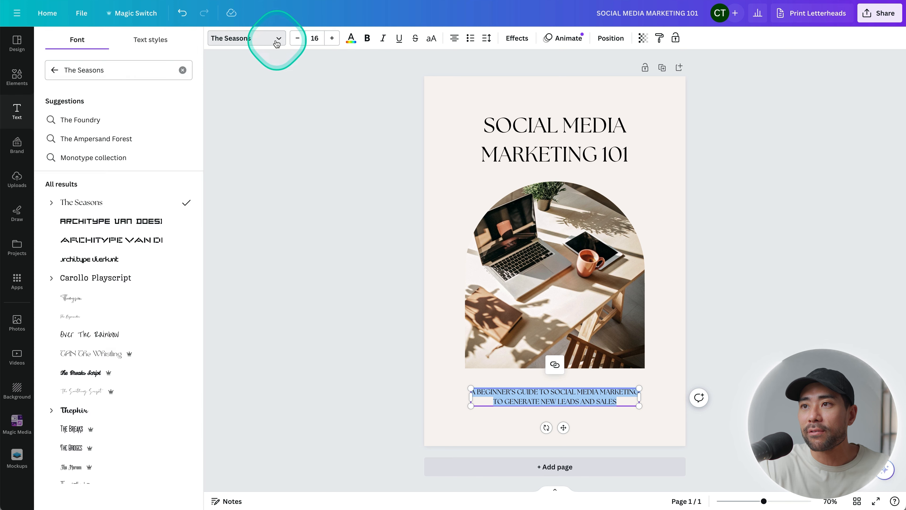
pyautogui.click(95, 68)
pyautogui.tripleClick(95, 68)
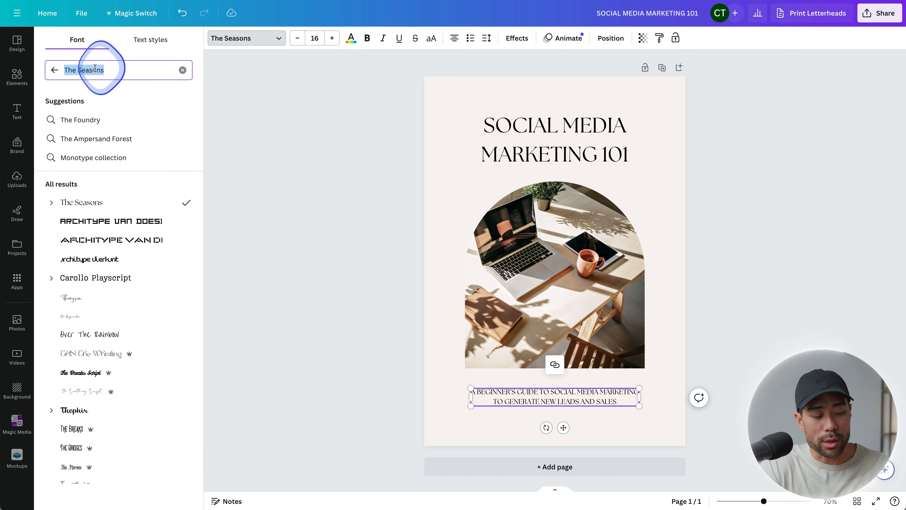
pyautogui.write('Roboto')
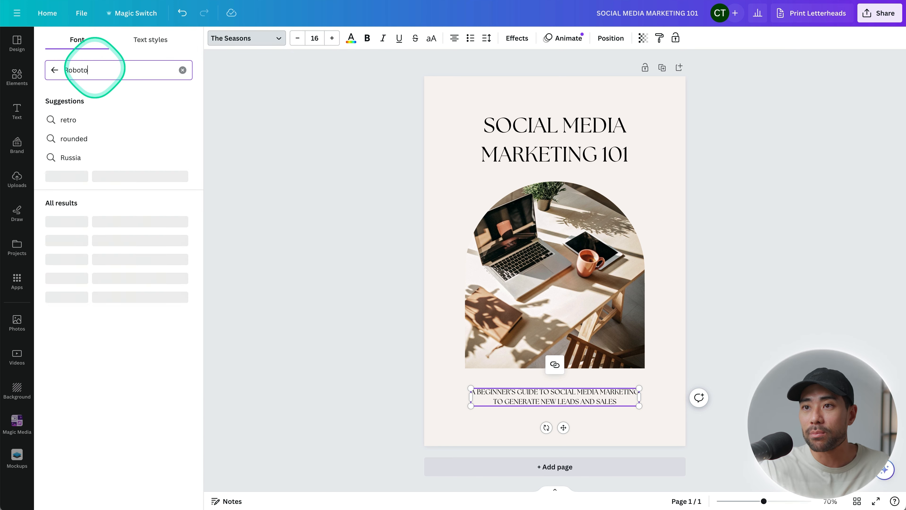
pyautogui.click(73, 119)
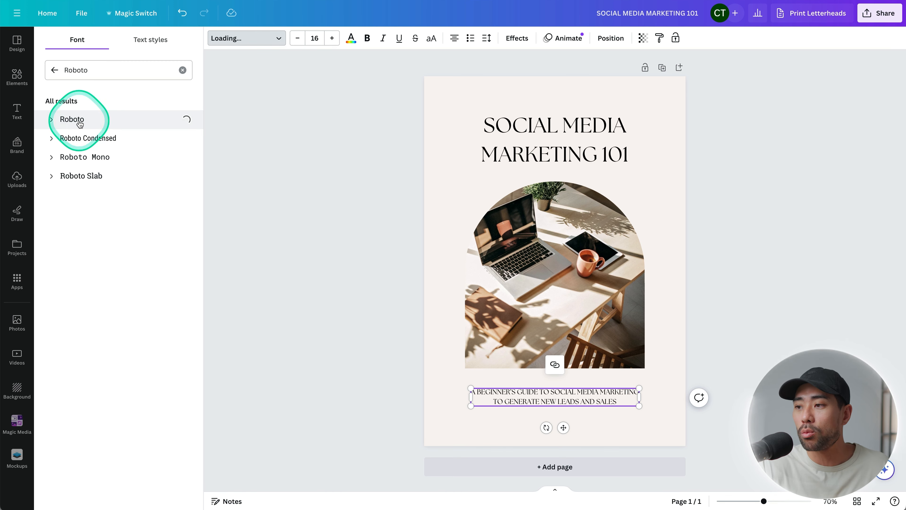
pyautogui.click(622, 421)
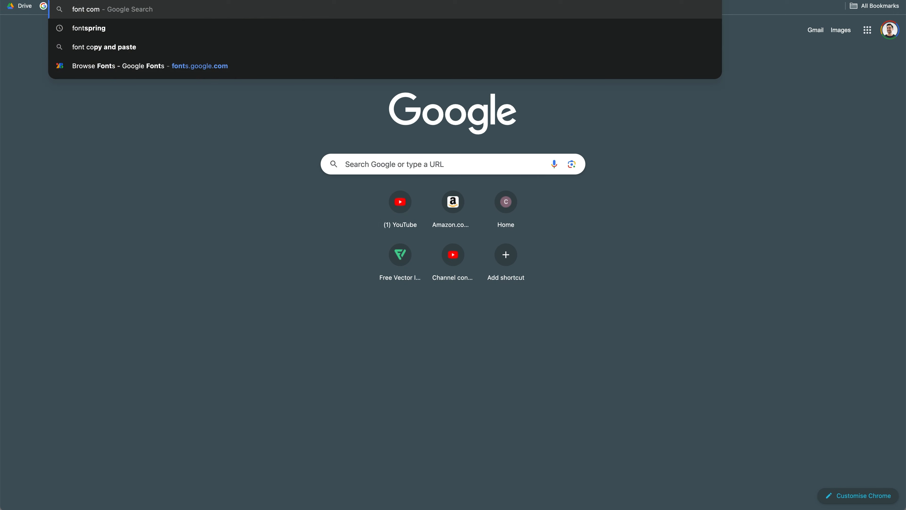
# Switch to a new browser page and search Google for "font combinations"
pyautogui.write('b inat')
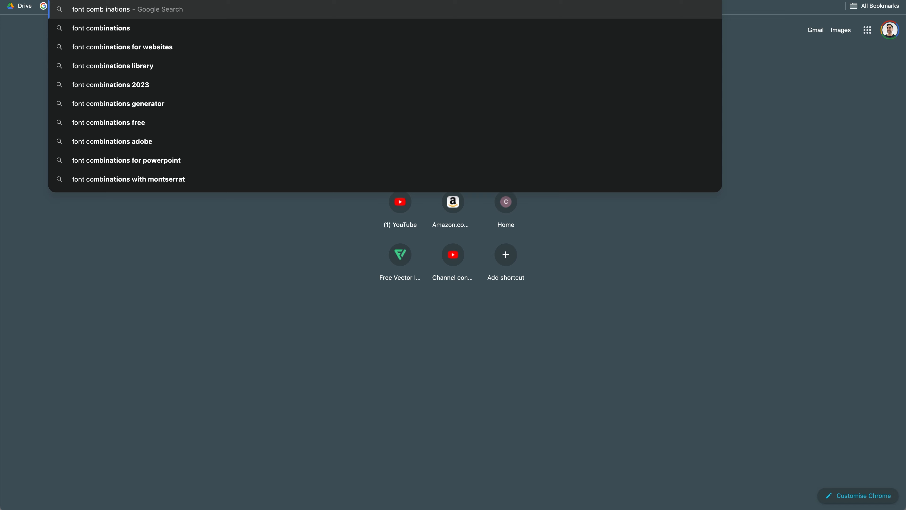
pyautogui.write('ions')
pyautogui.press('Return')
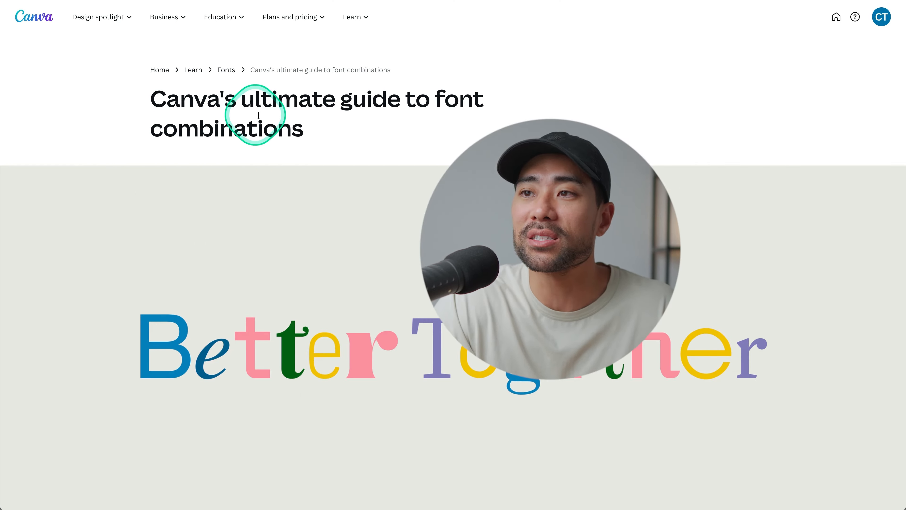
# Read through Canva's ultimate guide to font combinations, examining the typography glossary and the example font pairings
pyautogui.scroll(-10, 459, 168)
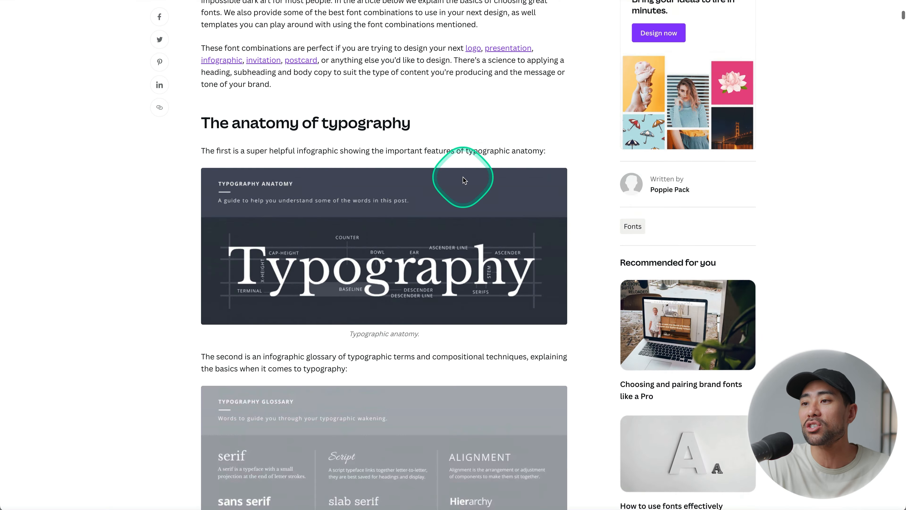
pyautogui.scroll(2, 463, 178)
pyautogui.scroll(-10, 463, 178)
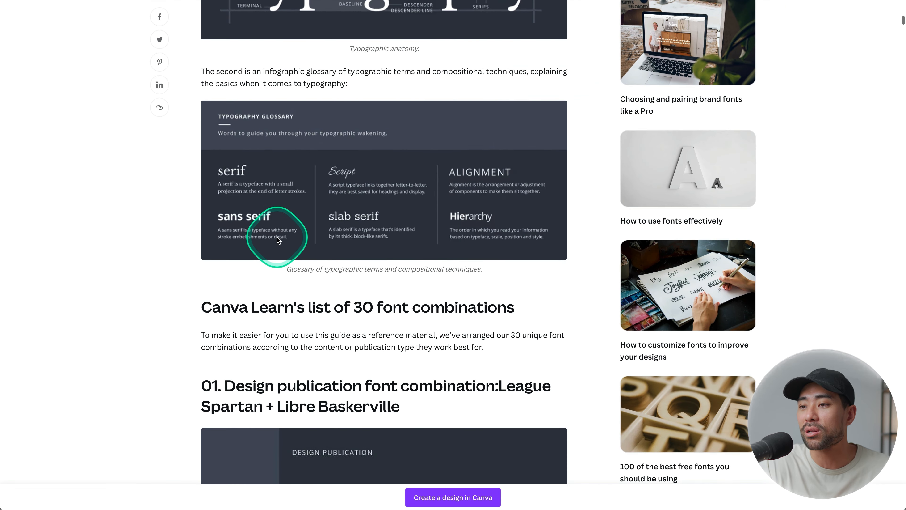
pyautogui.scroll(-5, 278, 239)
pyautogui.scroll(-3, 278, 238)
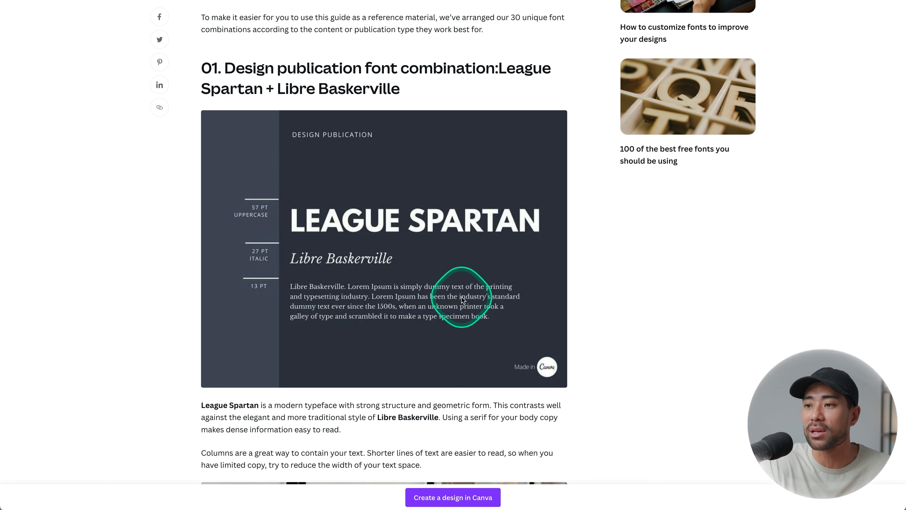
pyautogui.scroll(-7, 464, 285)
pyautogui.scroll(-18, 462, 296)
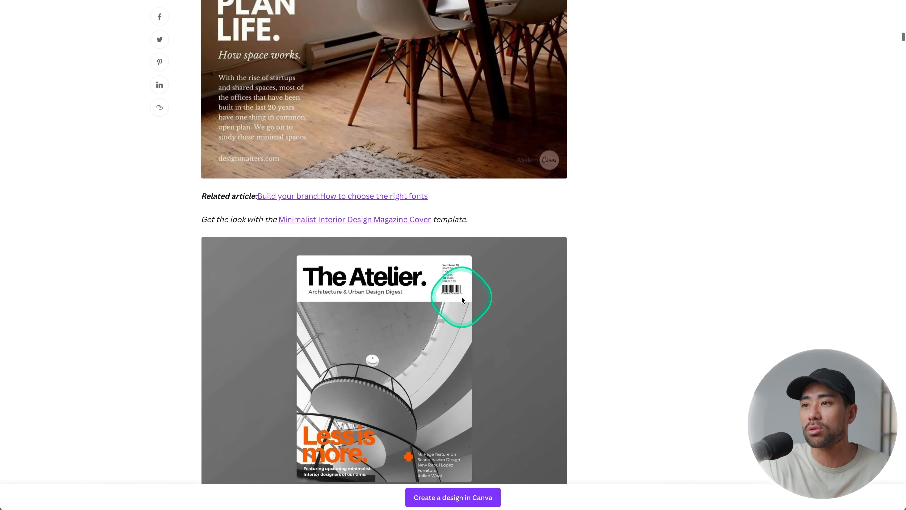
pyautogui.scroll(-14, 461, 297)
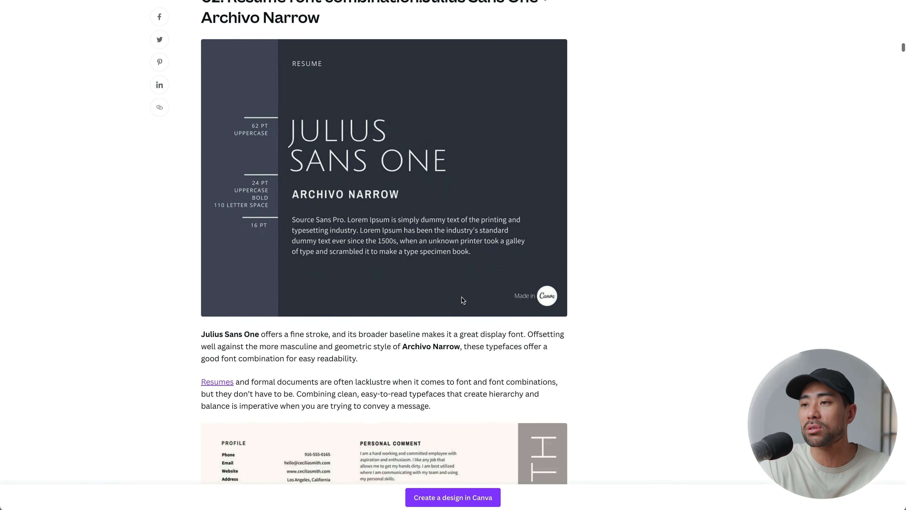
pyautogui.scroll(-14, 461, 298)
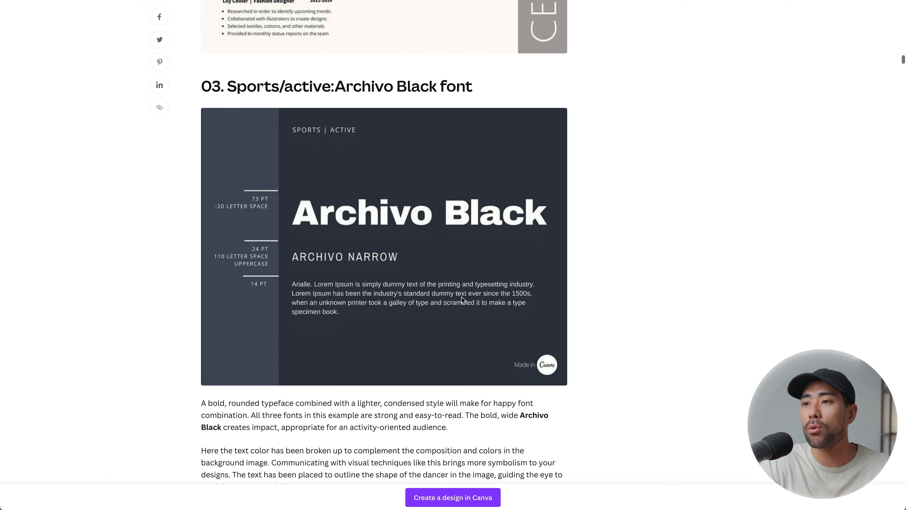
pyautogui.scroll(-15, 462, 297)
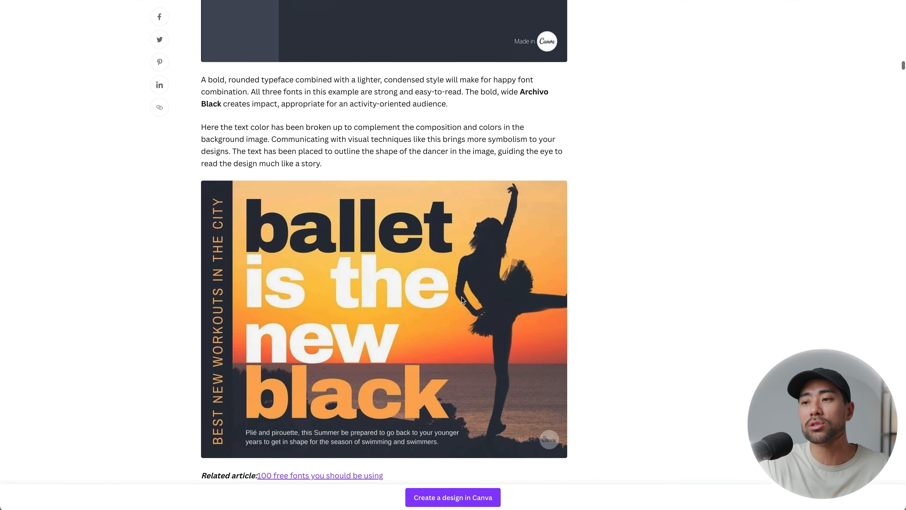
pyautogui.scroll(-4, 463, 301)
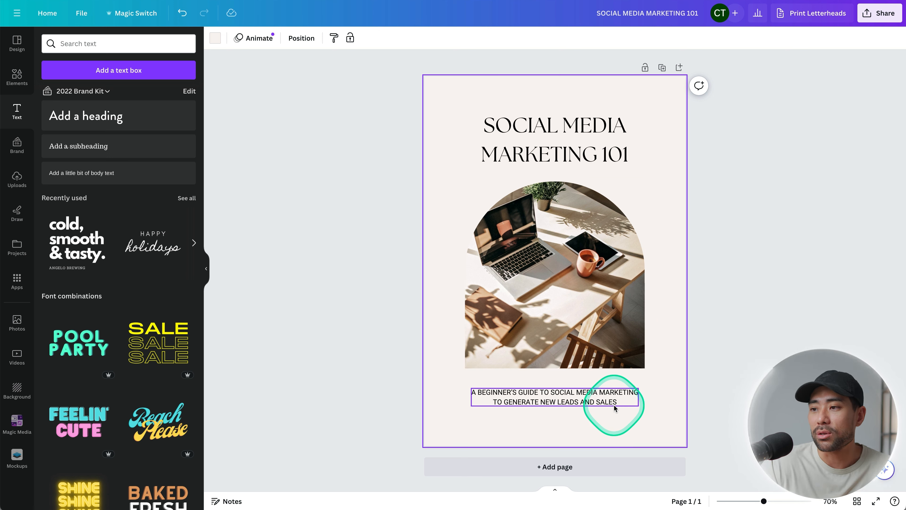
# Return to the cover design, duplicate the subtitle directly below itself and replace the copy's text with "BY" and the author's full name
pyautogui.click(577, 405)
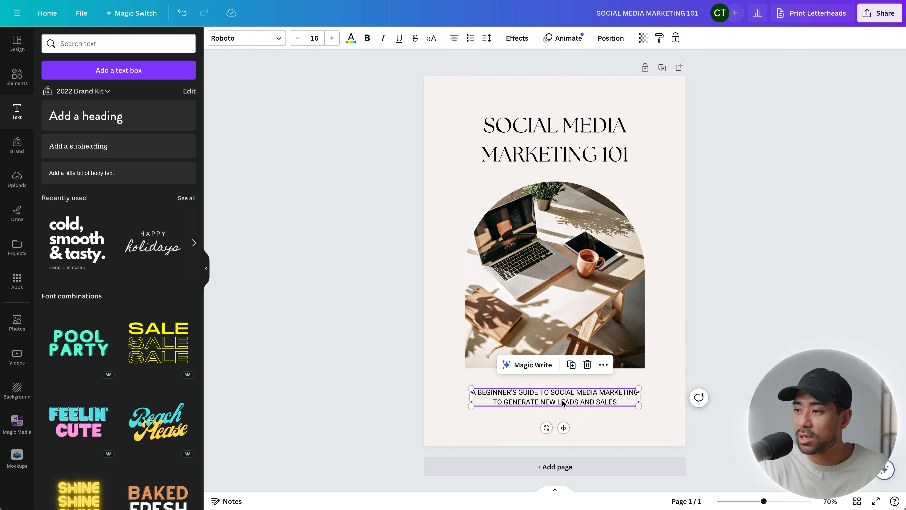
pyautogui.moveTo(562, 403); pyautogui.dragTo(562, 428)
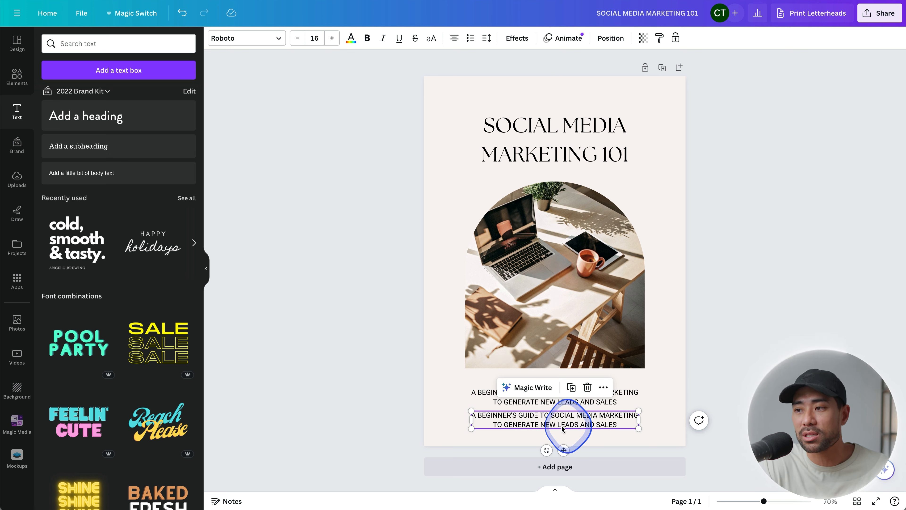
pyautogui.tripleClick(562, 427)
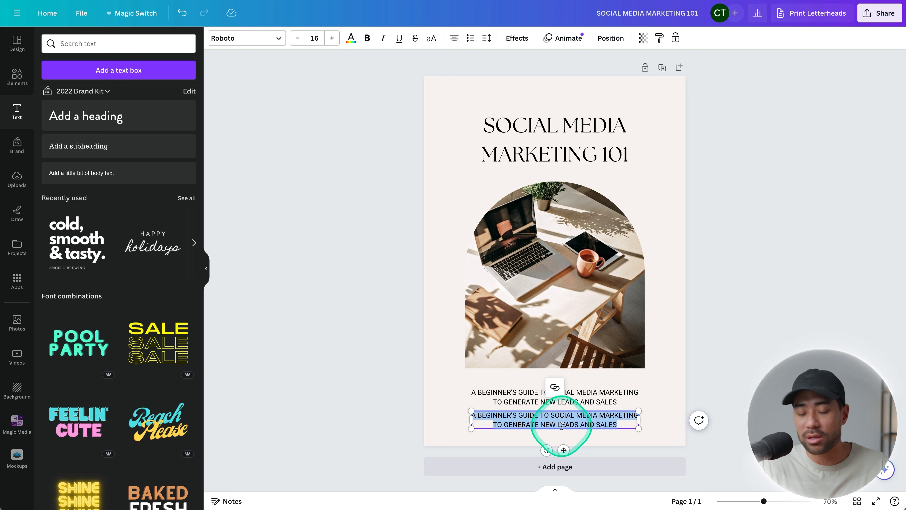
pyautogui.write('BY AURELIUS TJIN')
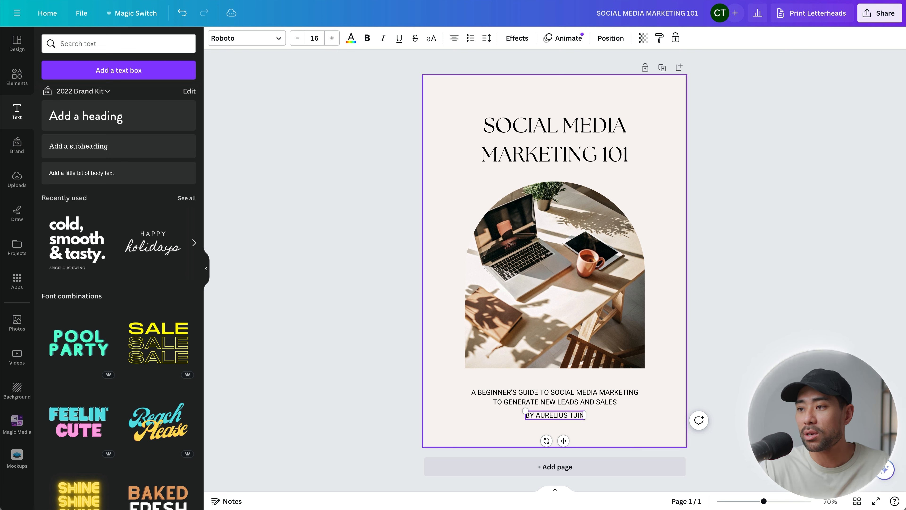
pyautogui.click(536, 415)
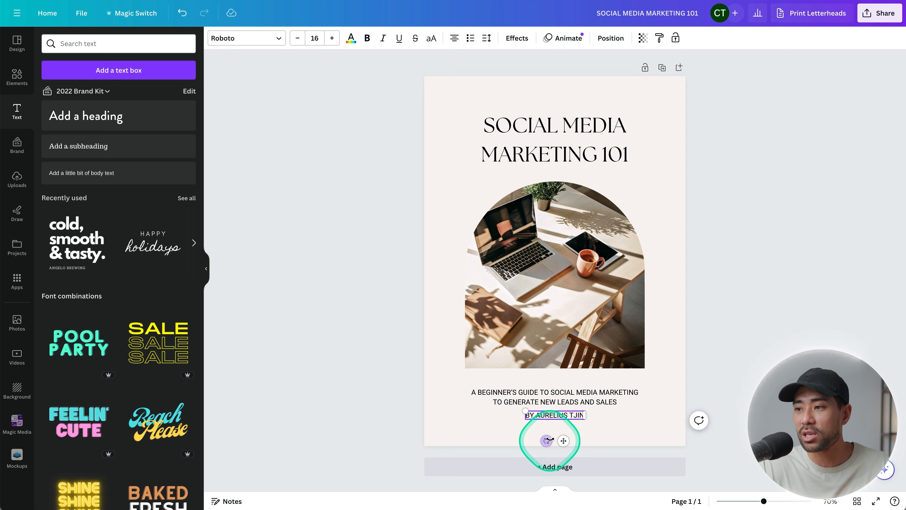
# Remove "BY" from the byline below the subtitle so it holds only the author's full name in capitals
pyautogui.press('BackSpace')
pyautogui.click(639, 420)
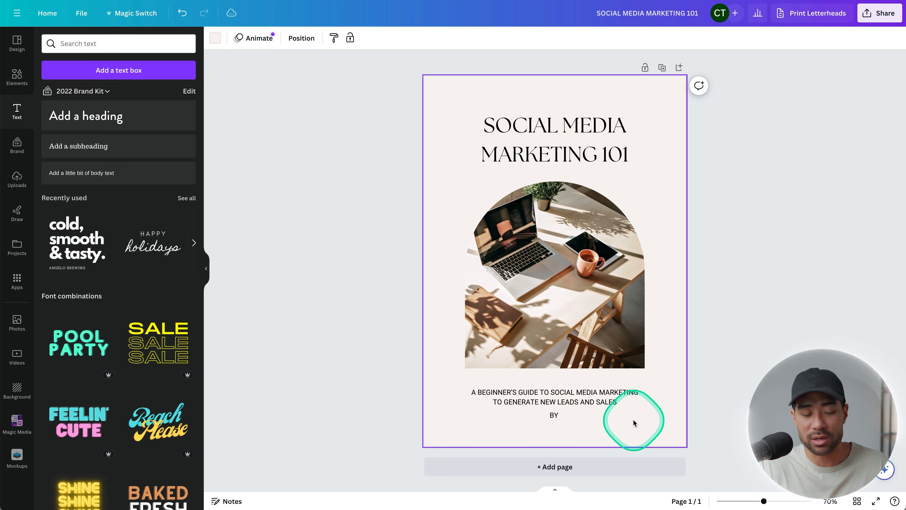
pyautogui.click(562, 413)
pyautogui.doubleClick(555, 414)
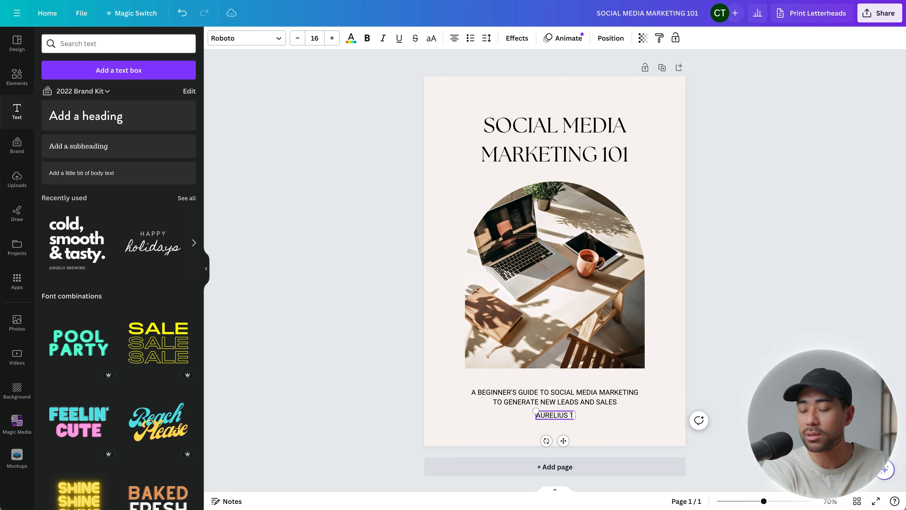
pyautogui.click(599, 418)
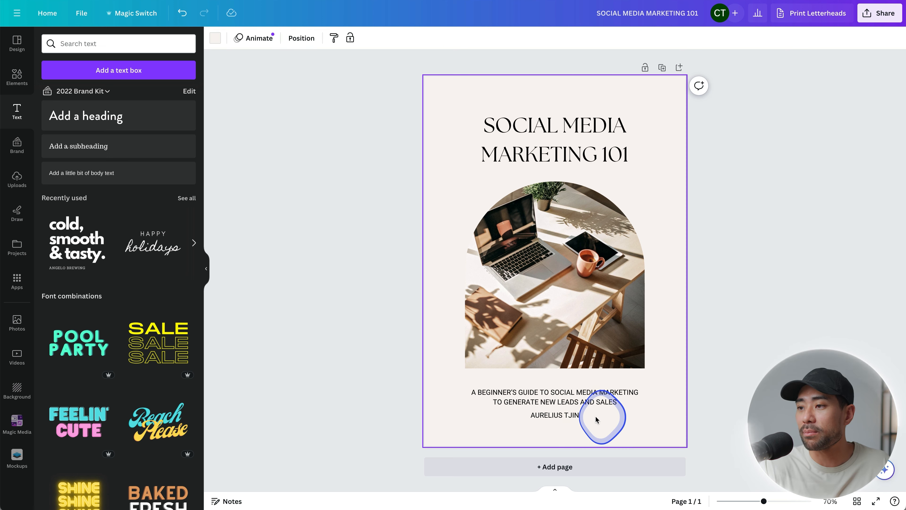
# Set the author byline's font size to 18 and make it bold
pyautogui.click(552, 415)
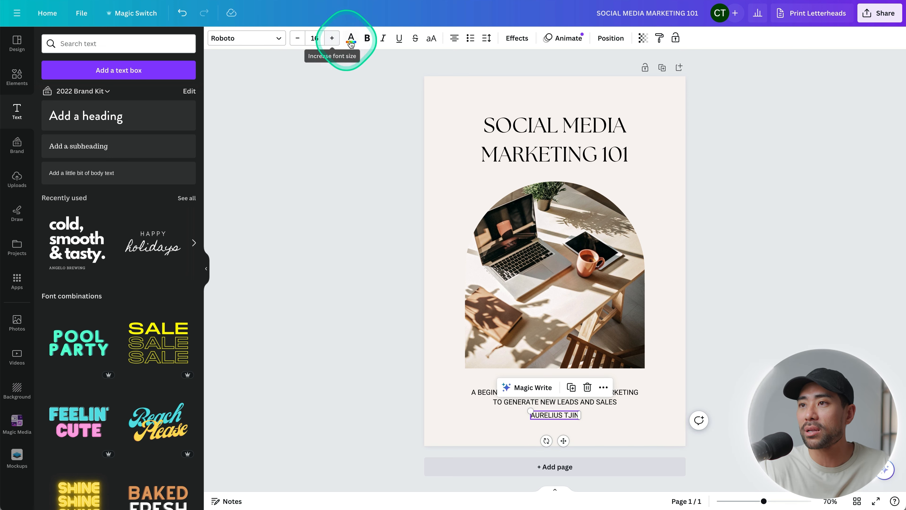
pyautogui.click(334, 37)
pyautogui.click(333, 39)
pyautogui.click(367, 38)
pyautogui.click(591, 415)
pyautogui.click(578, 415)
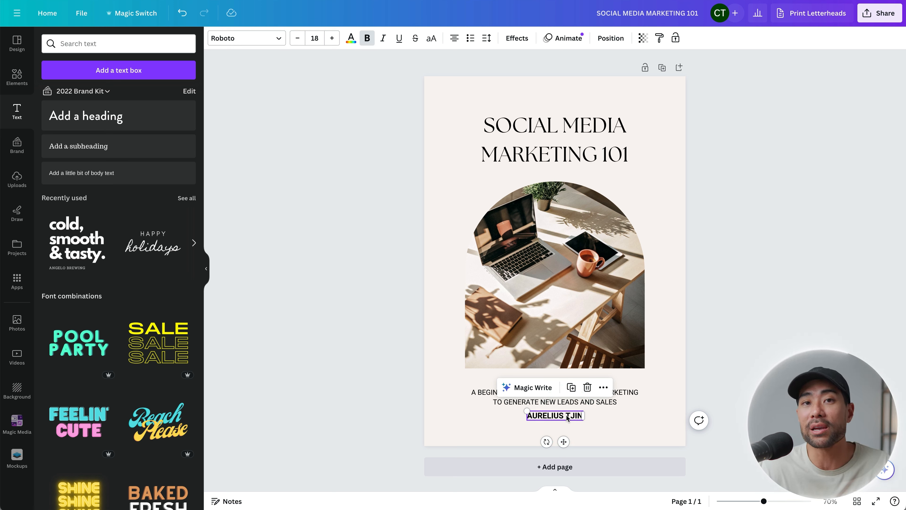
# Move the author byline slightly down to leave more space below the subtitle
pyautogui.click(597, 403)
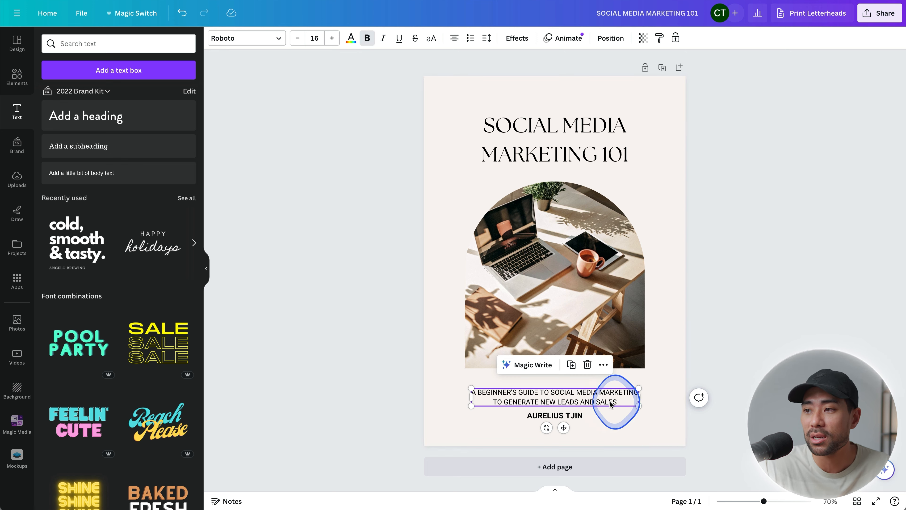
pyautogui.click(567, 414)
pyautogui.moveTo(567, 414); pyautogui.dragTo(567, 418)
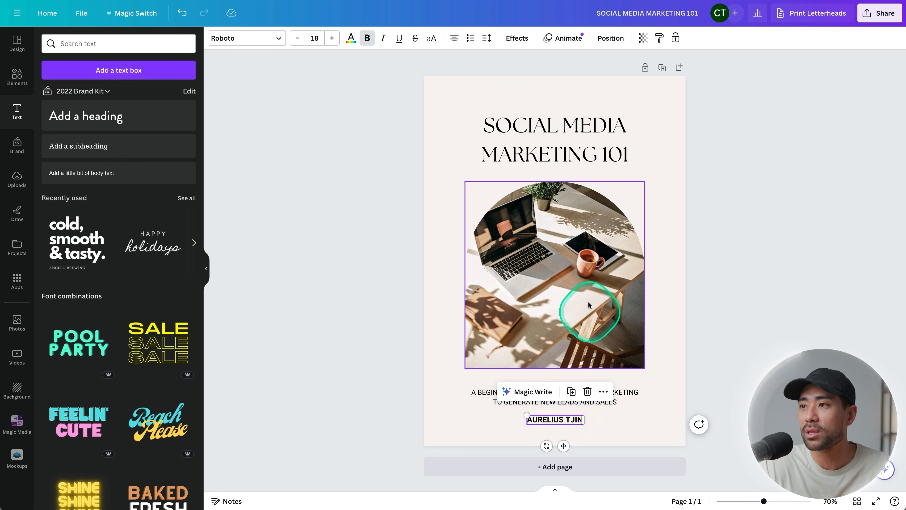
# Tighten the heading's line spacing and shift the heading and the arch photo slightly upward
pyautogui.click(561, 148)
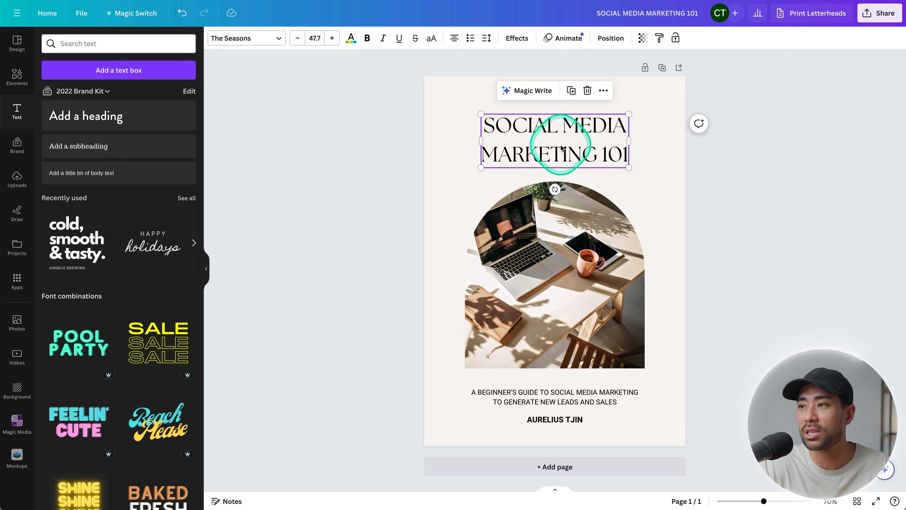
pyautogui.click(619, 170)
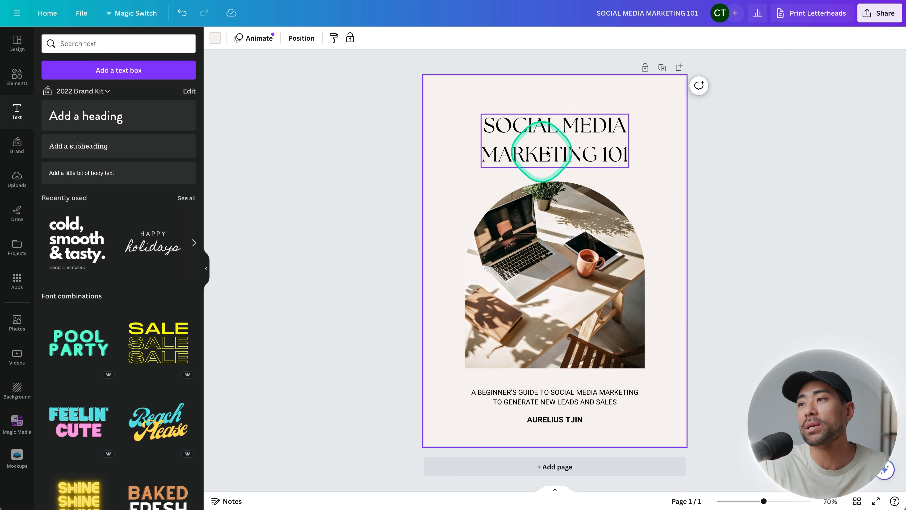
pyautogui.click(559, 139)
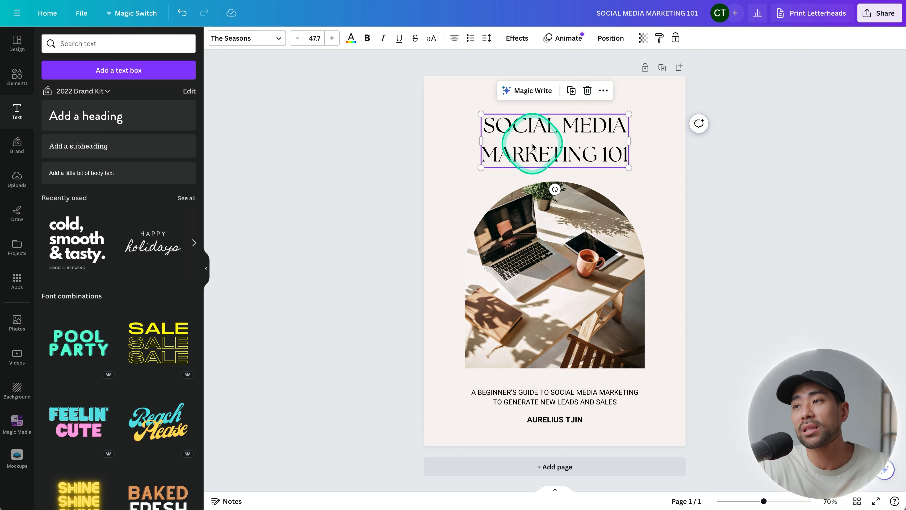
pyautogui.click(486, 40)
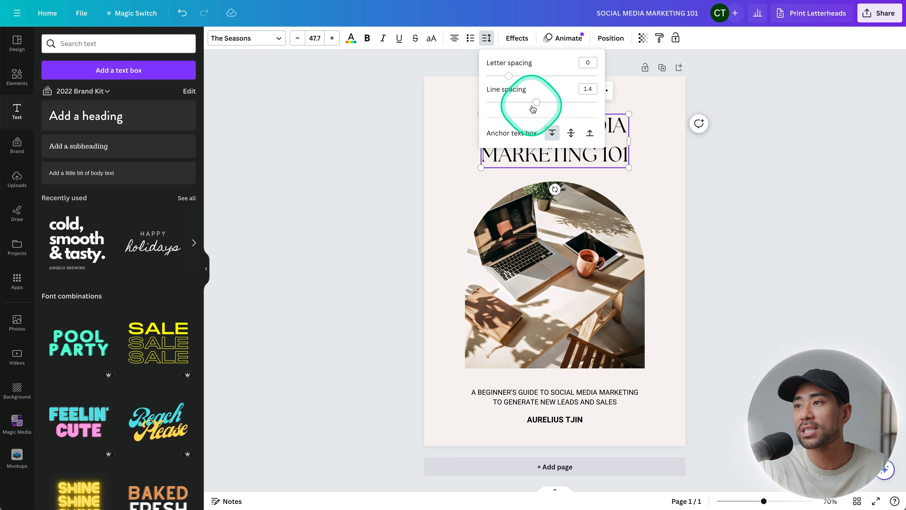
pyautogui.moveTo(536, 107); pyautogui.dragTo(526, 107)
pyautogui.click(668, 126)
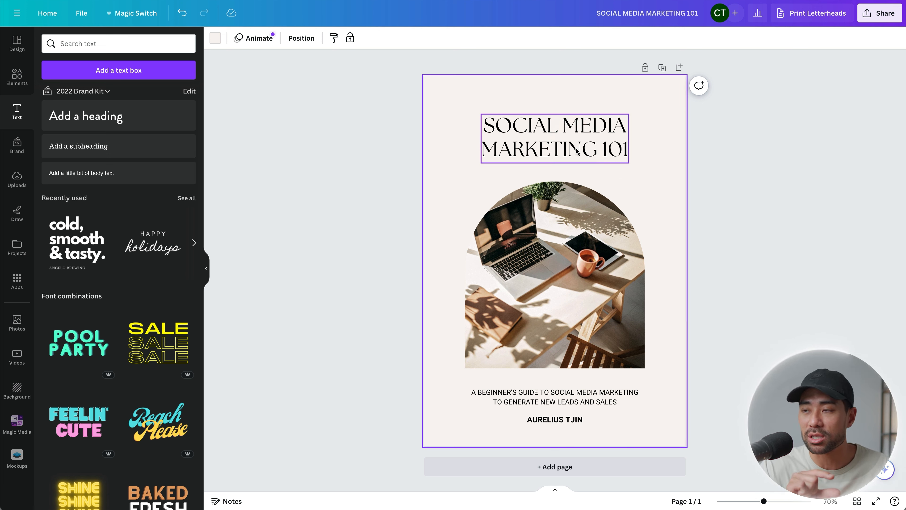
pyautogui.moveTo(572, 135); pyautogui.dragTo(571, 133)
pyautogui.moveTo(571, 265); pyautogui.dragTo(571, 263)
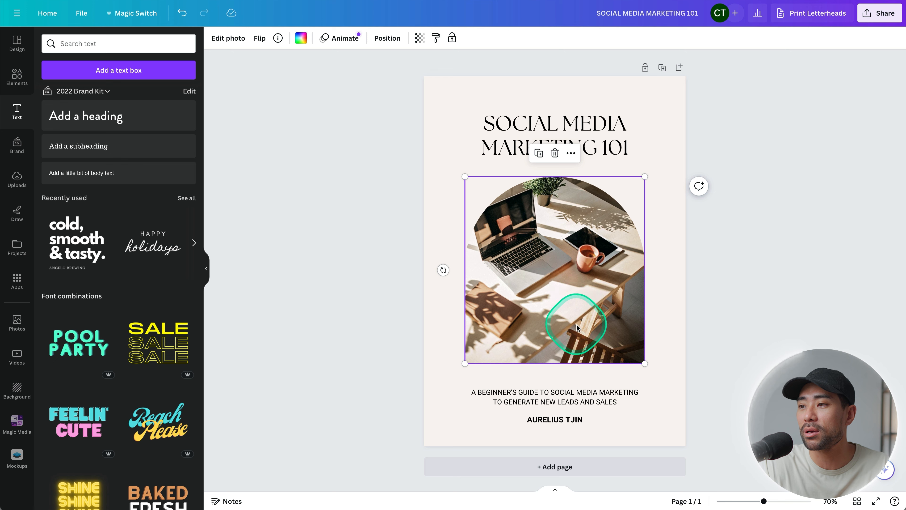
# Set the subtitle's font size to 18 and move it up, midway between the arch photo and the byline
pyautogui.click(582, 399)
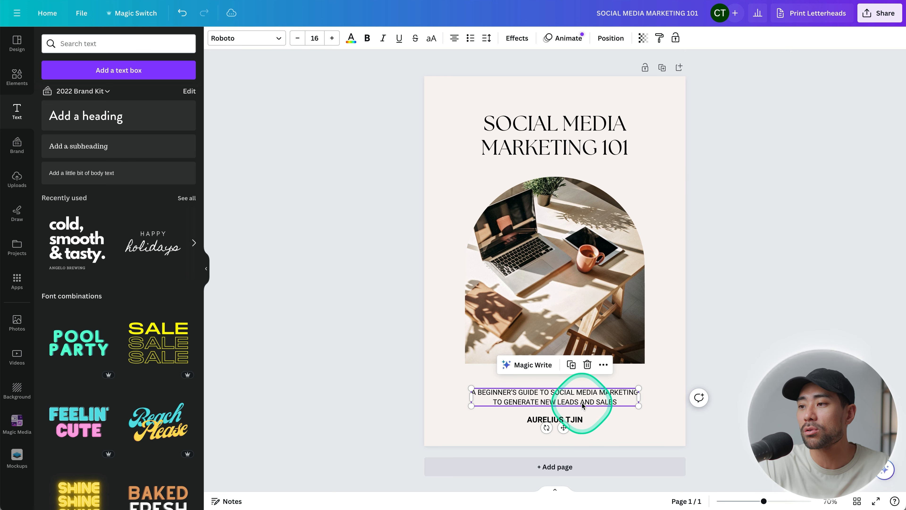
pyautogui.tripleClick(617, 399)
pyautogui.doubleClick(617, 399)
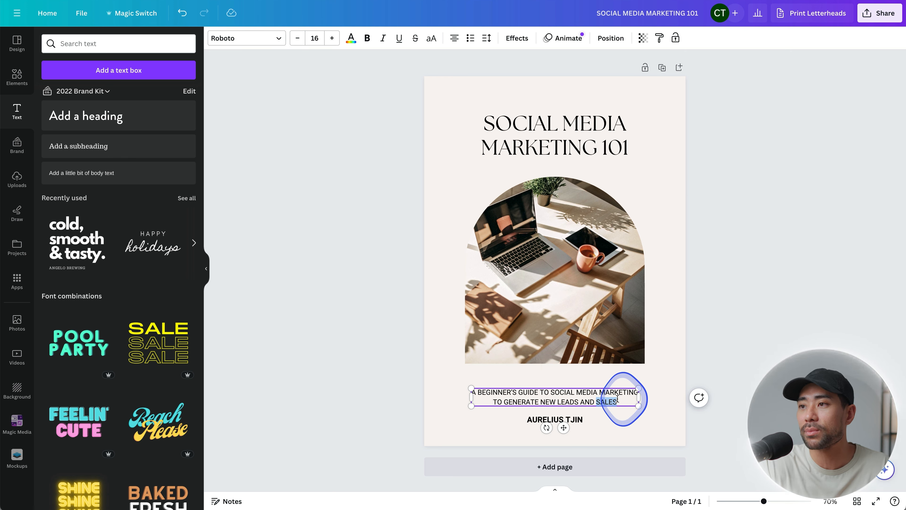
pyautogui.click(624, 372)
pyautogui.click(619, 399)
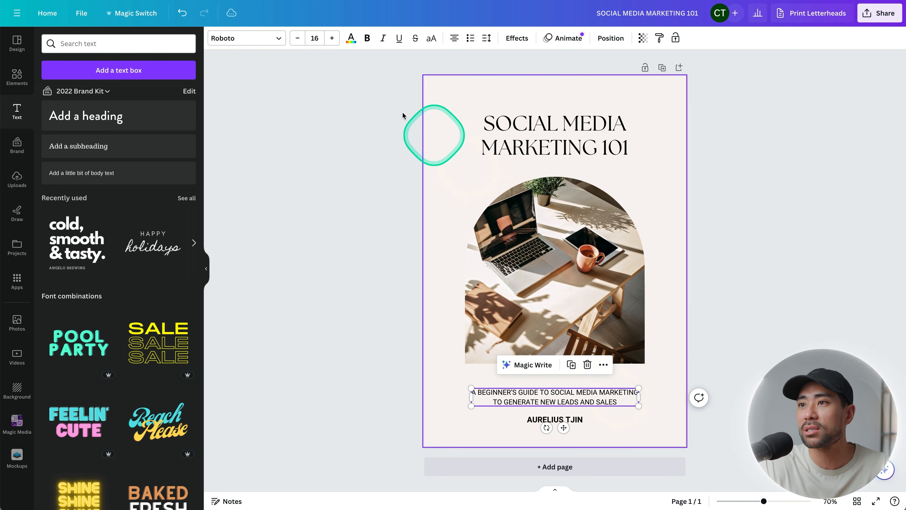
pyautogui.click(332, 39)
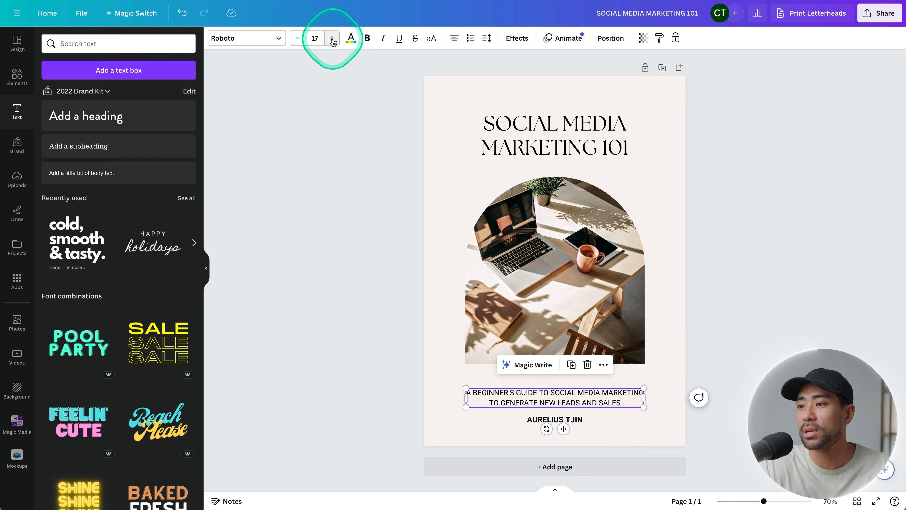
pyautogui.click(332, 39)
pyautogui.click(610, 252)
pyautogui.click(673, 340)
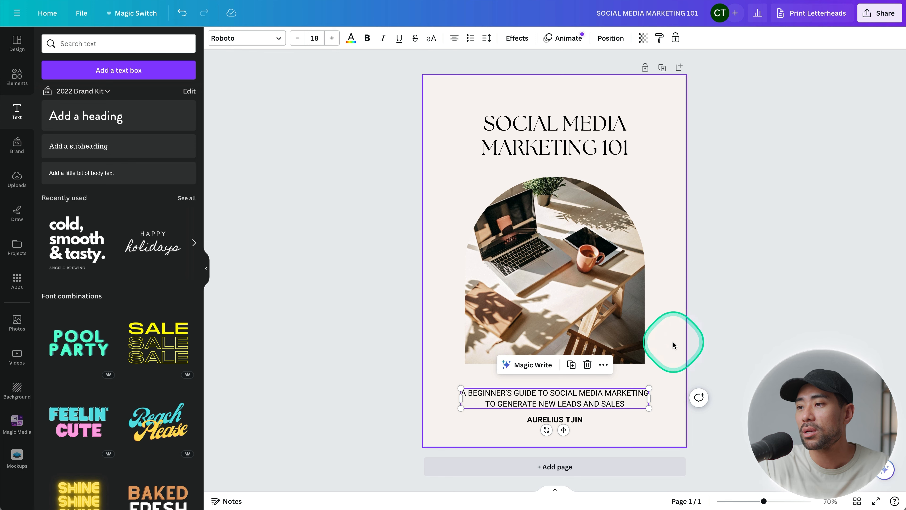
pyautogui.click(629, 373)
pyautogui.moveTo(606, 402); pyautogui.dragTo(599, 394)
# Align the arch photo's left edge with the subtitle and enlarge the photo to match the subtitle's width
pyautogui.click(609, 304)
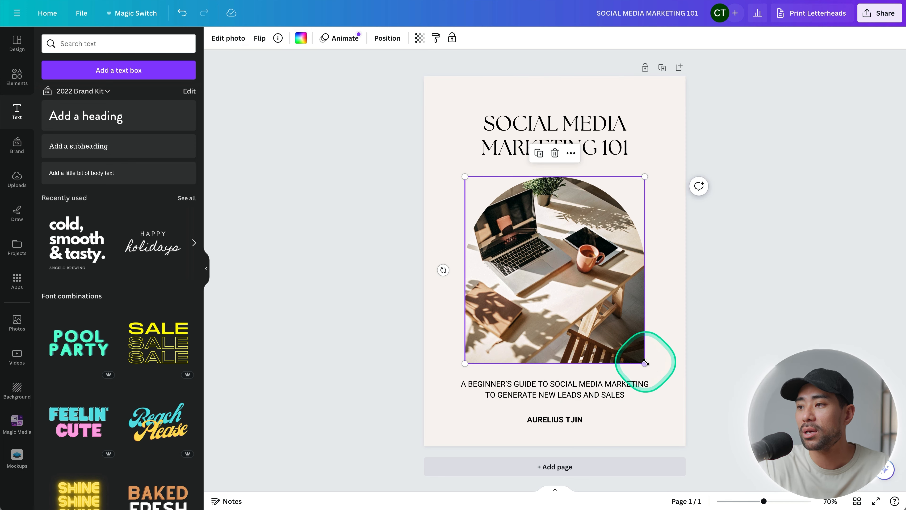
pyautogui.click(664, 374)
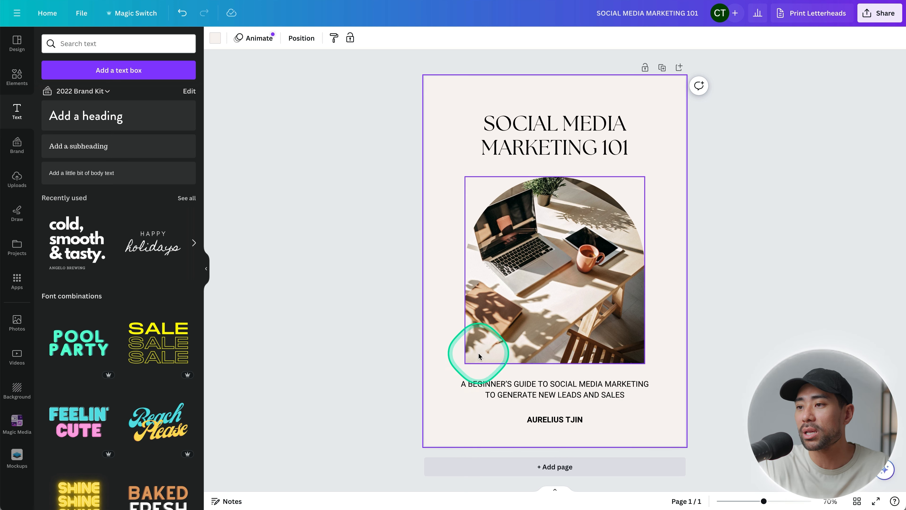
pyautogui.moveTo(510, 345); pyautogui.dragTo(505, 346)
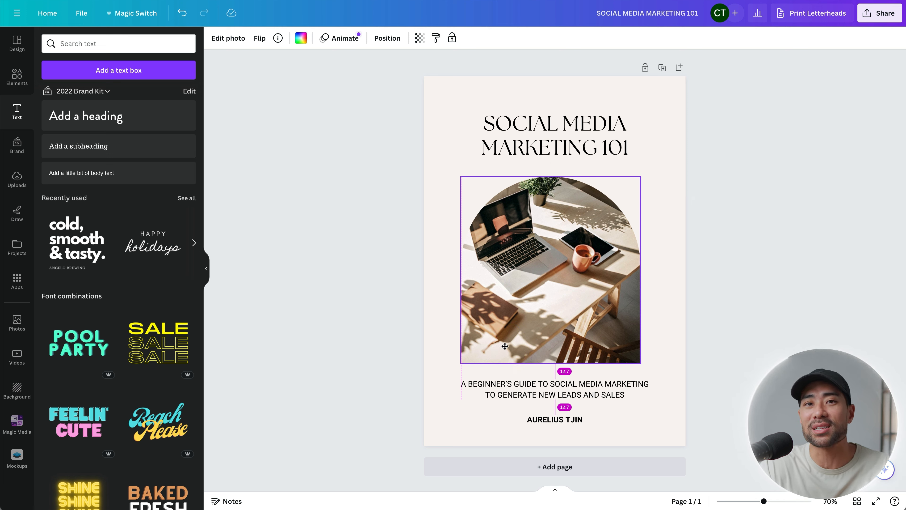
pyautogui.moveTo(504, 346); pyautogui.dragTo(505, 346)
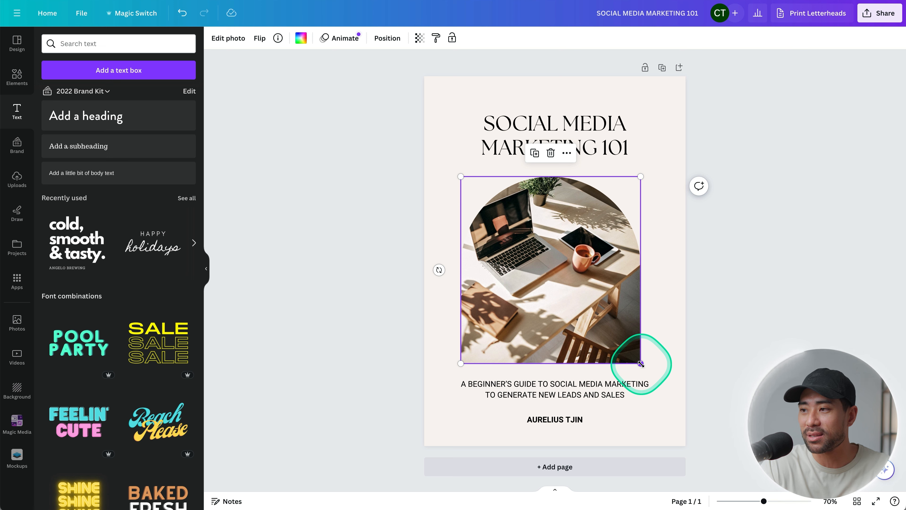
pyautogui.moveTo(640, 363); pyautogui.dragTo(648, 373)
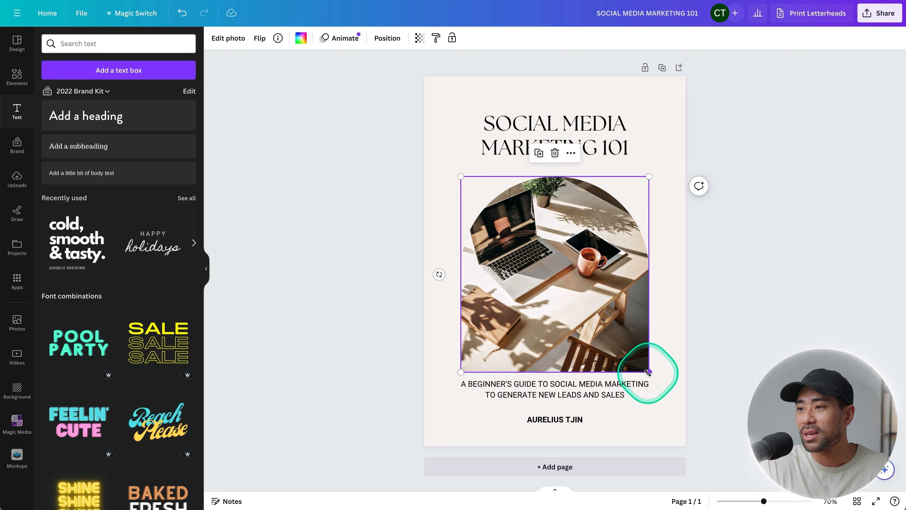
pyautogui.moveTo(460, 372)
pyautogui.mouseDown()
pyautogui.moveTo(471, 361)
pyautogui.moveTo(461, 371)
pyautogui.mouseUp()
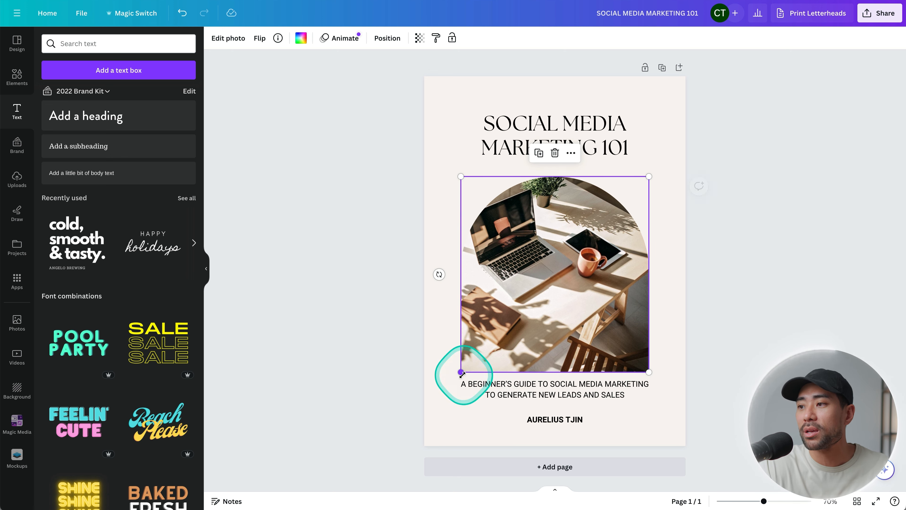
pyautogui.moveTo(645, 370); pyautogui.dragTo(646, 372)
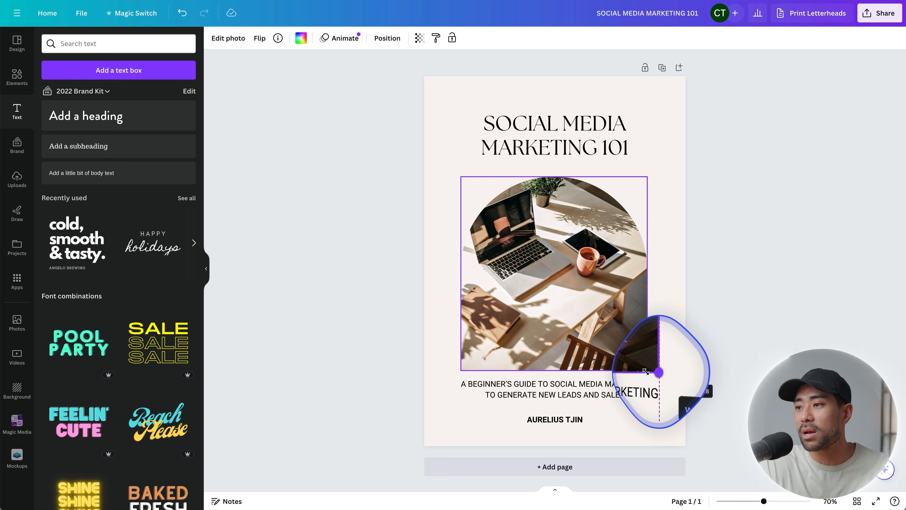
pyautogui.moveTo(645, 371); pyautogui.dragTo(646, 371)
pyautogui.click(668, 364)
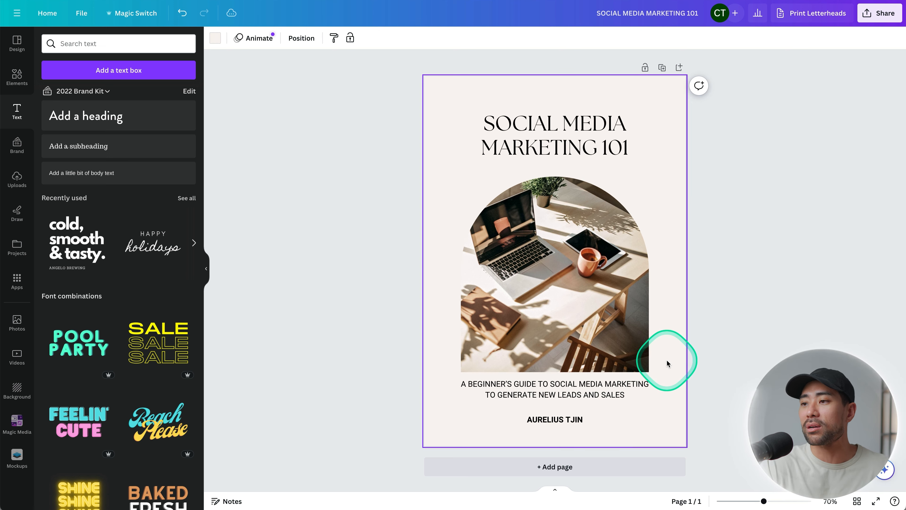
# Move the heading and the enlarged arch photo up to restore the gap above the subtitle
pyautogui.click(578, 338)
pyautogui.click(668, 365)
pyautogui.moveTo(550, 117); pyautogui.dragTo(561, 120)
pyautogui.click(559, 228)
pyautogui.moveTo(561, 230); pyautogui.dragTo(563, 219)
pyautogui.click(879, 331)
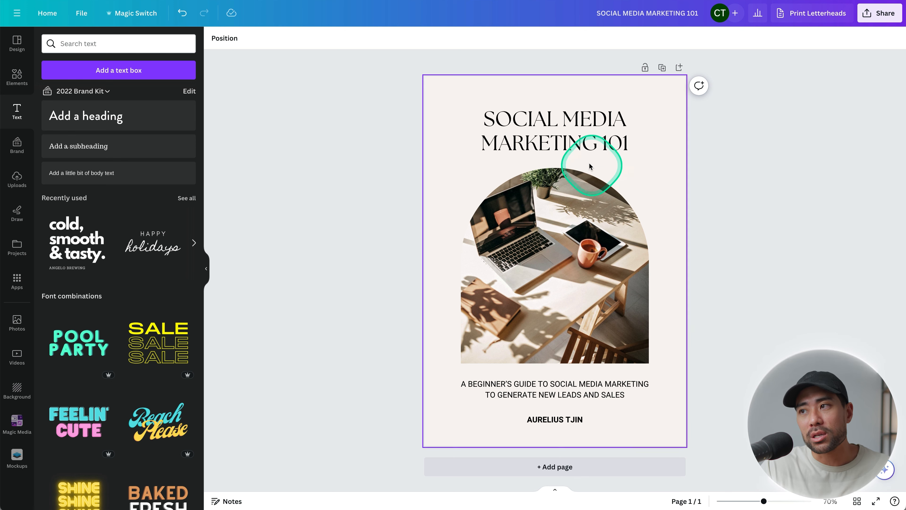
# Raise the heading's font size to 51.7 and scale its text box up further, close to the photo's width
pyautogui.click(582, 149)
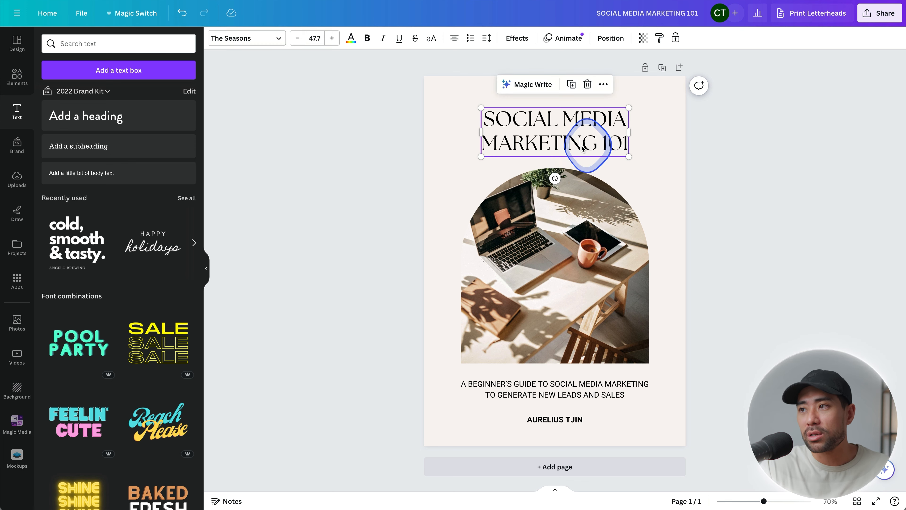
pyautogui.click(332, 37)
pyautogui.click(332, 38)
pyautogui.click(331, 38)
pyautogui.click(332, 38)
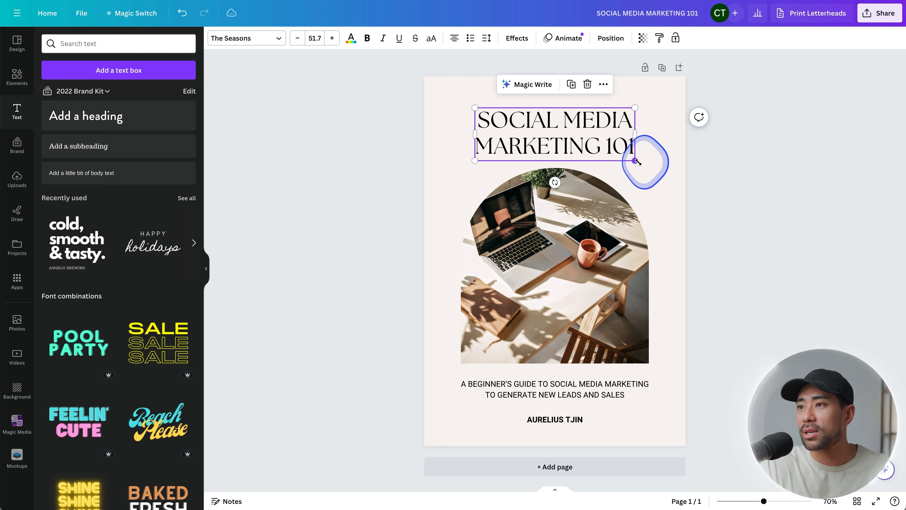
pyautogui.moveTo(637, 161); pyautogui.dragTo(644, 165)
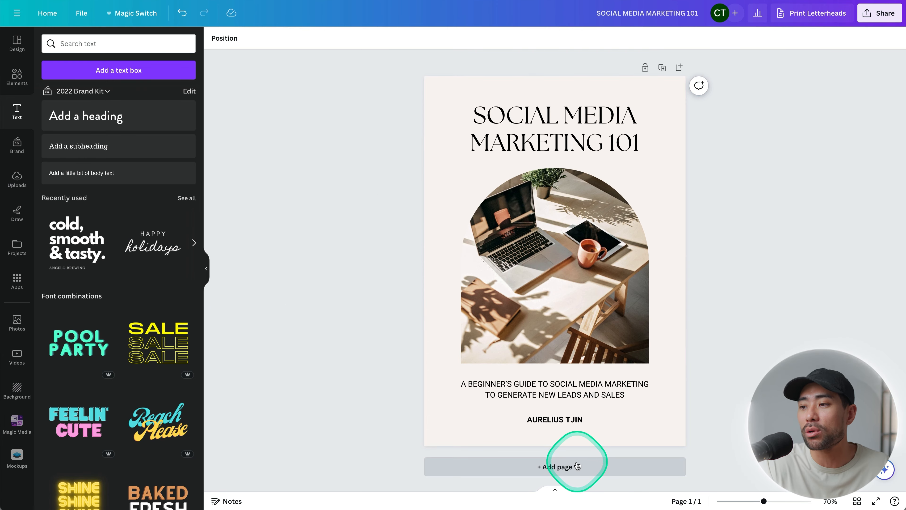
# Add a blank second page and look over the assistant's recommended actions, including Magic Write, before returning to page 1
pyautogui.click(572, 466)
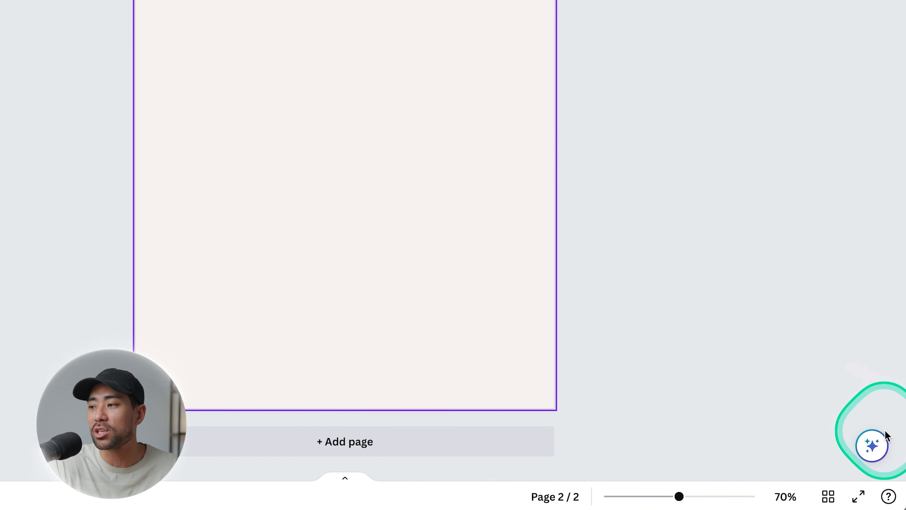
pyautogui.click(867, 445)
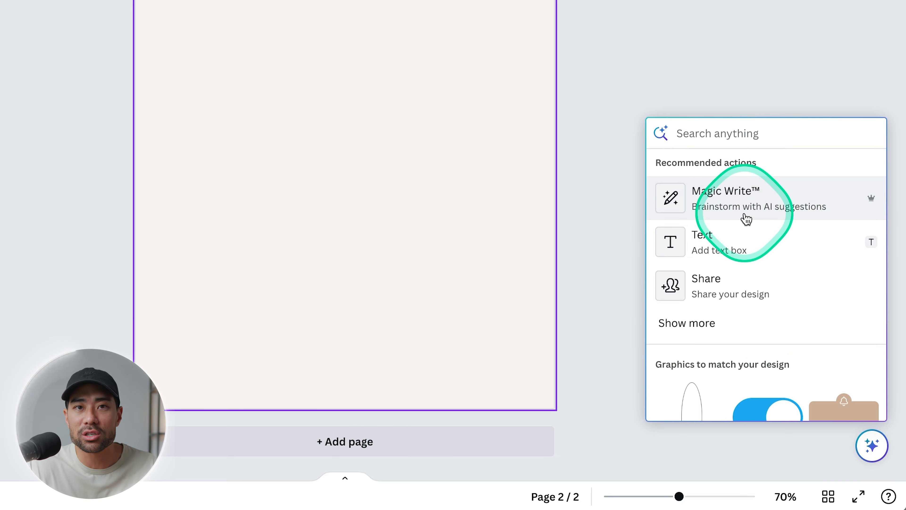
pyautogui.click(300, 211)
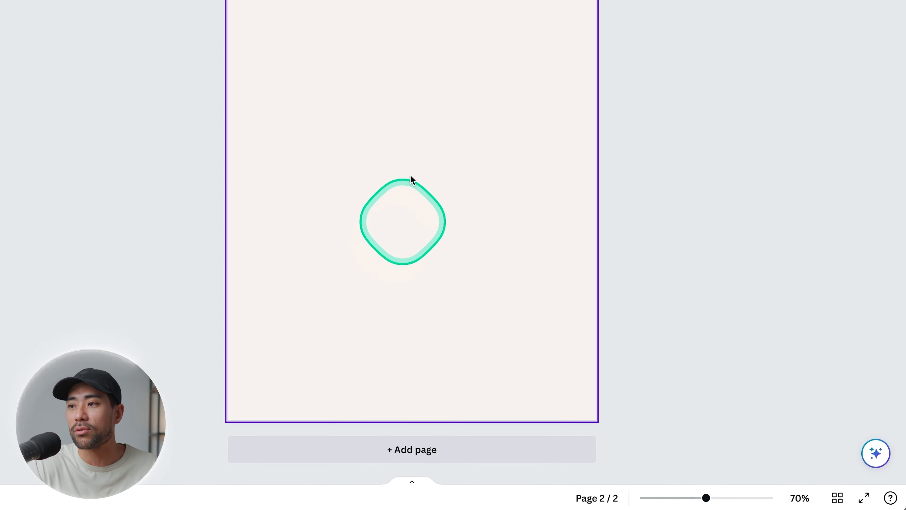
pyautogui.scroll(10, 342, 207)
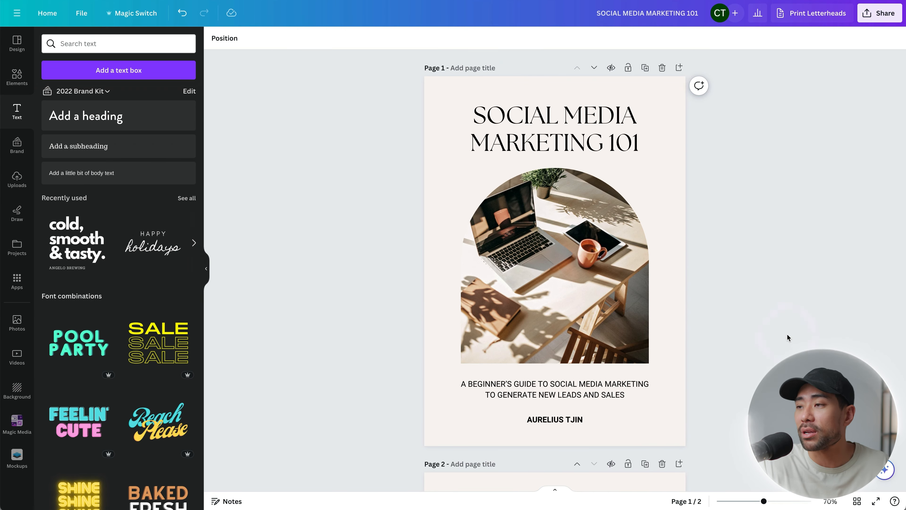
# Set up the design's download as a PNG file with only page 1 selected
pyautogui.click(886, 14)
pyautogui.click(783, 252)
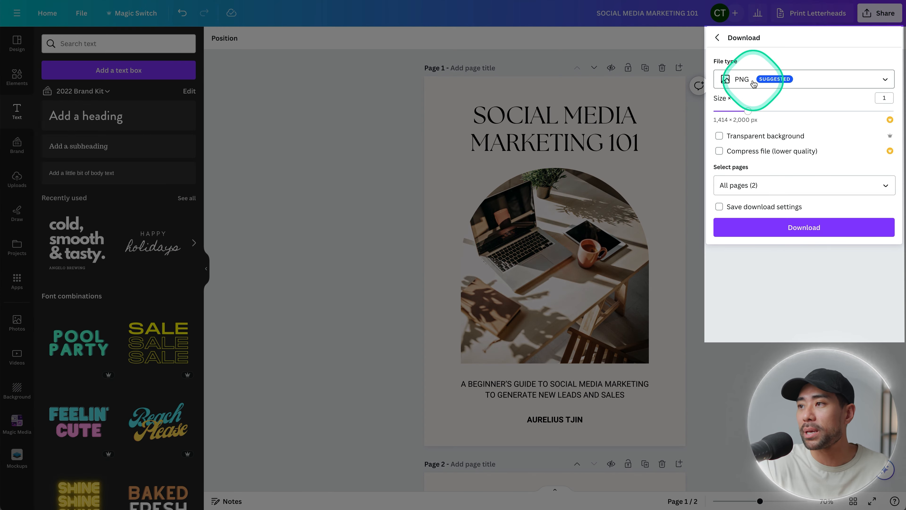
pyautogui.click(771, 136)
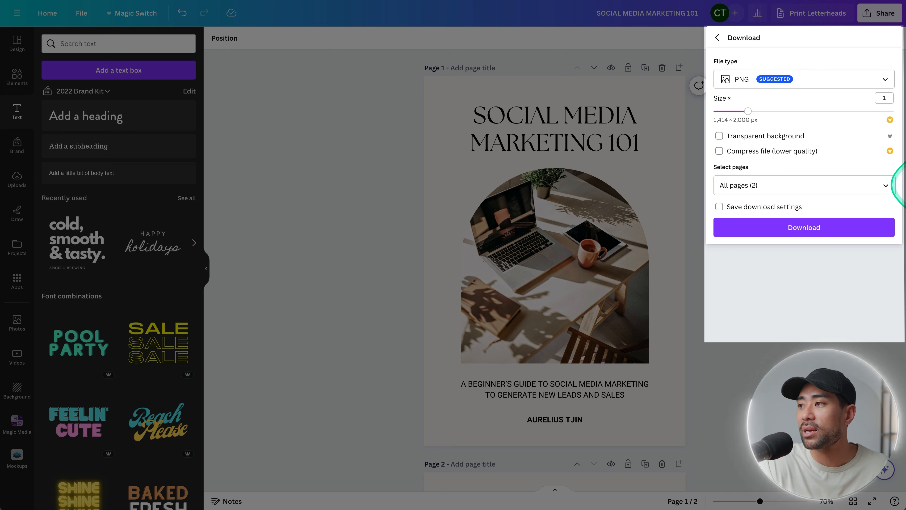
pyautogui.click(888, 185)
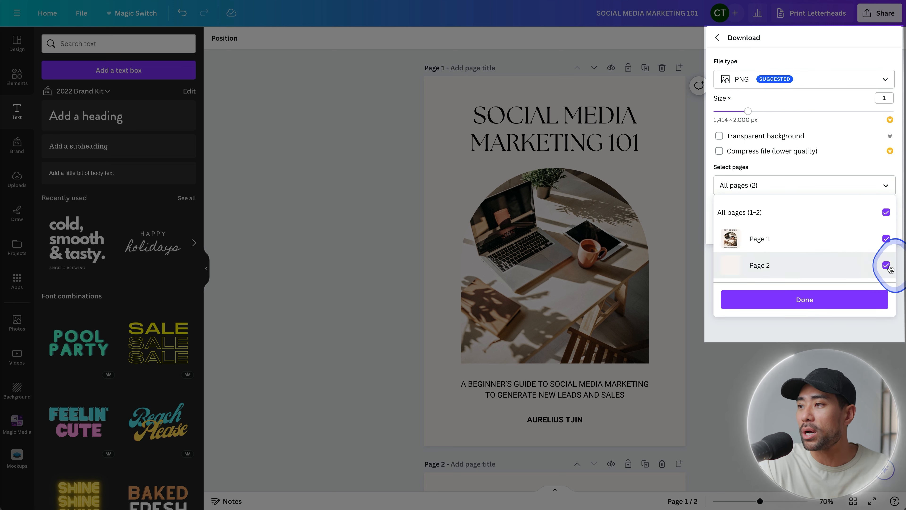
pyautogui.click(788, 301)
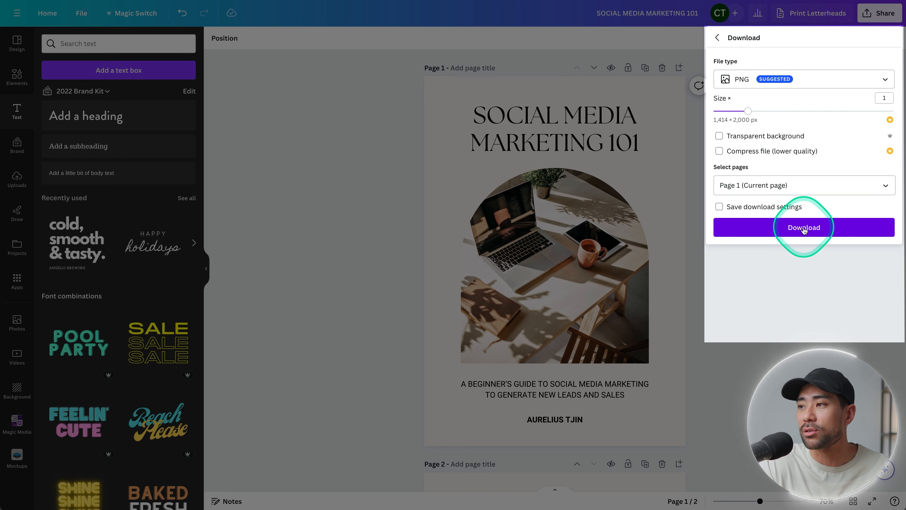